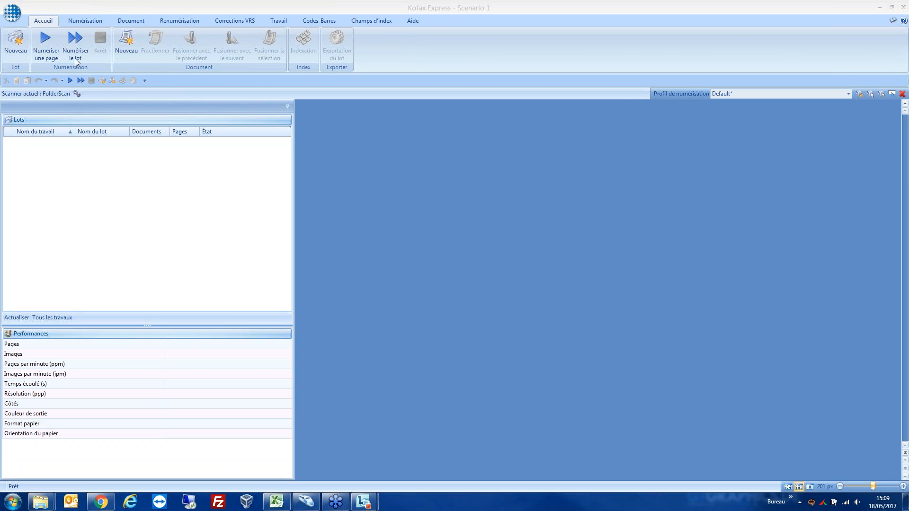
Step: Scan the whole batch in the Scenario 1 job and review its page thumbnails
left_click(76, 42)
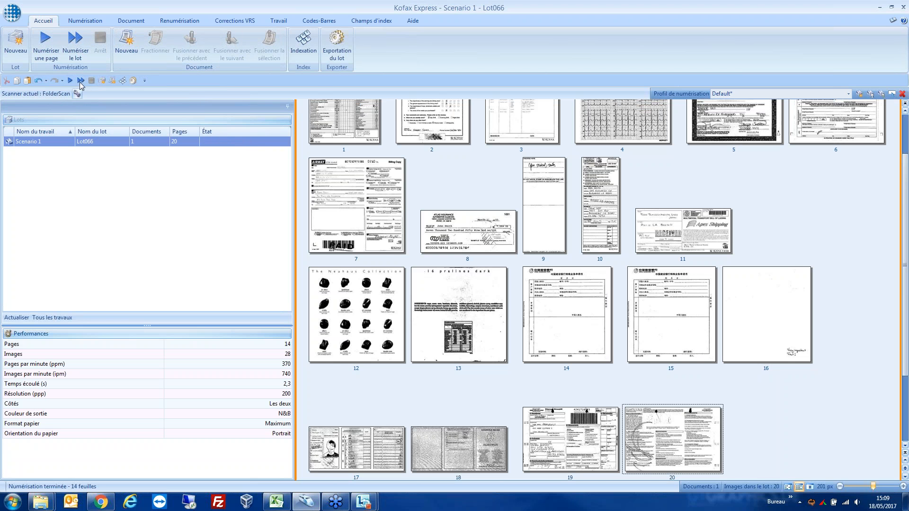
scroll(477, 230, "up", 2)
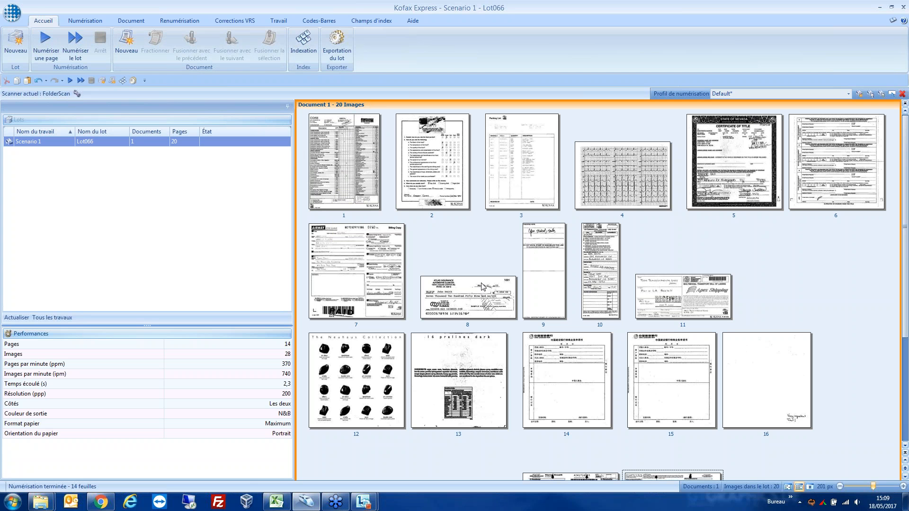
mouse_move(463, 302)
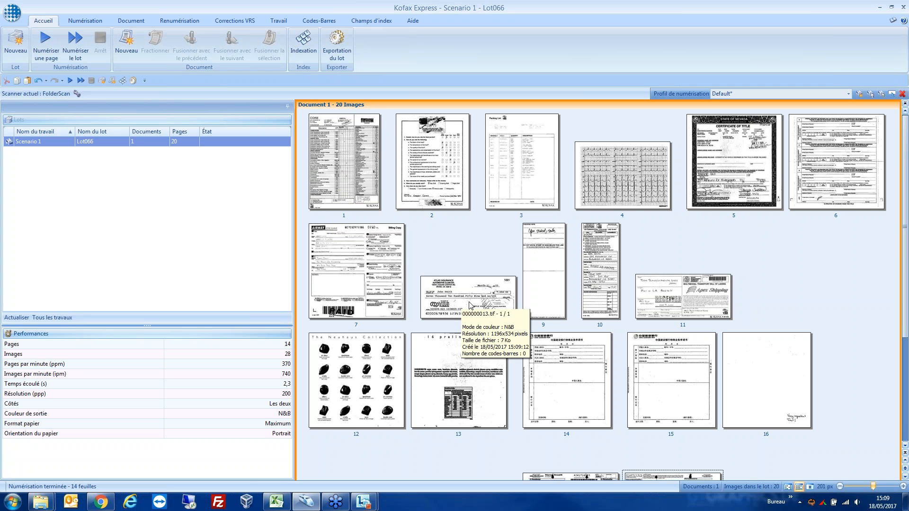
Step: Open the DHL airwaybill (image 19) for VRS correction, set contrast to 47 and gamma to 6, and enable advanced clarity
left_click(234, 21)
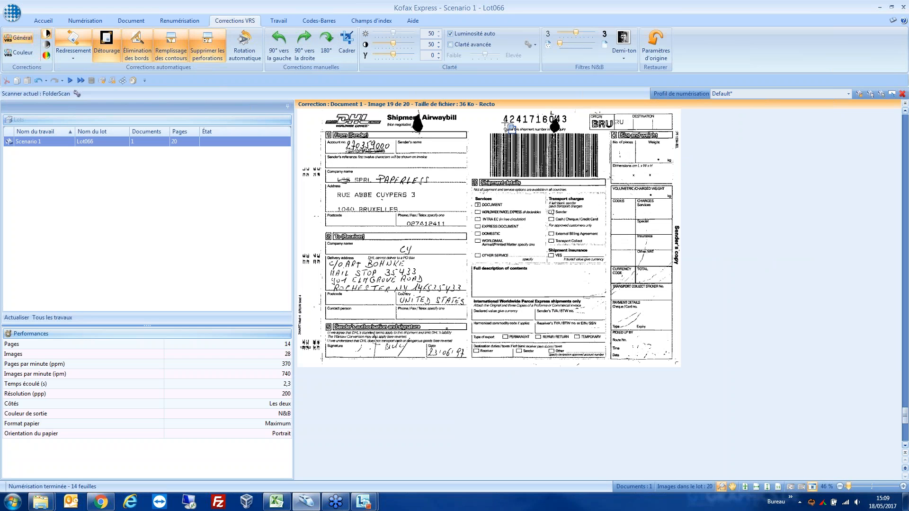
mouse_move(383, 258)
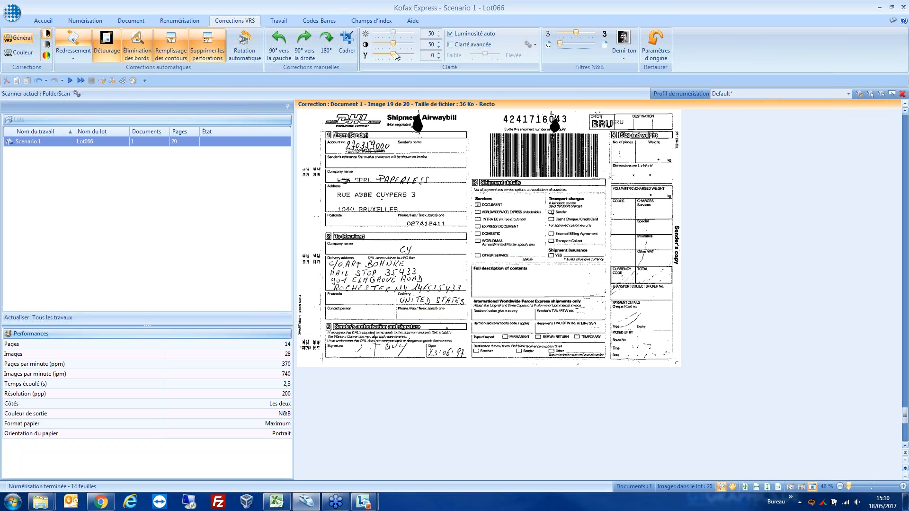
mouse_move(394, 54)
left_mouse_down()
mouse_move(403, 53)
mouse_move(382, 54)
left_mouse_up()
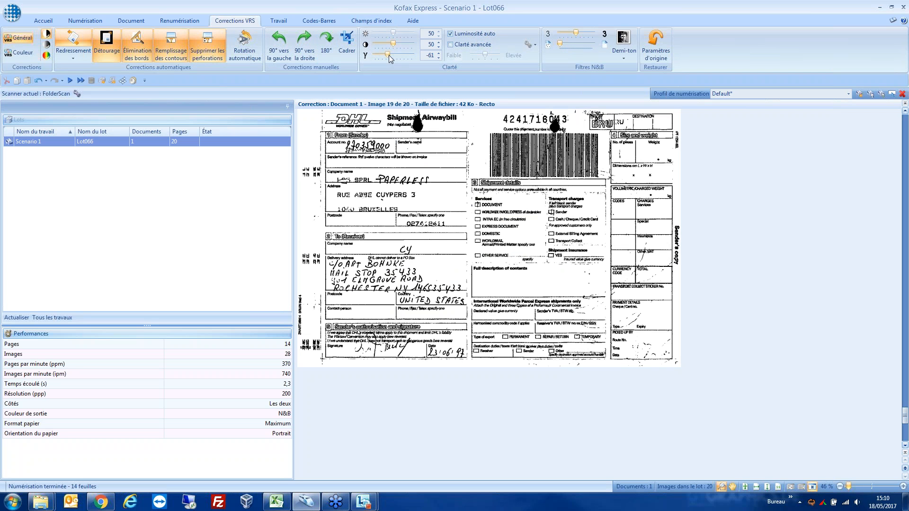
left_click_drag(382, 54, 401, 46)
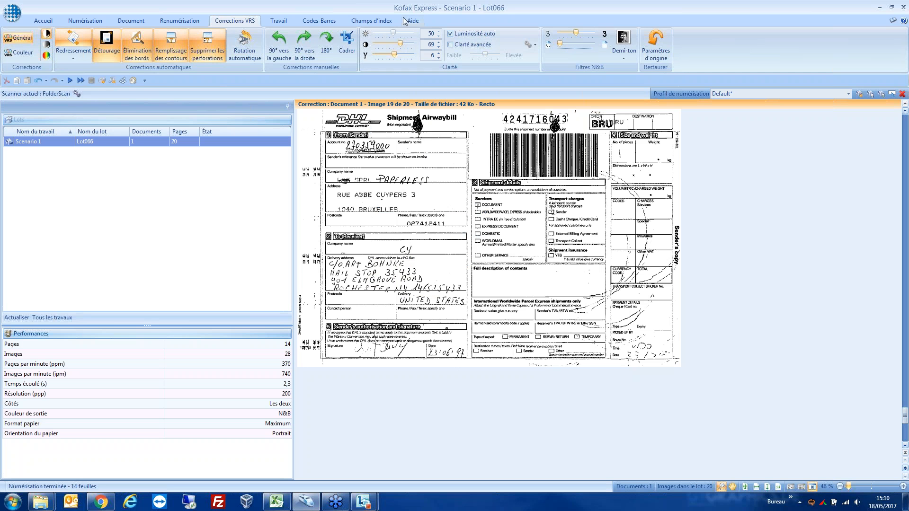
left_click_drag(400, 47, 383, 48)
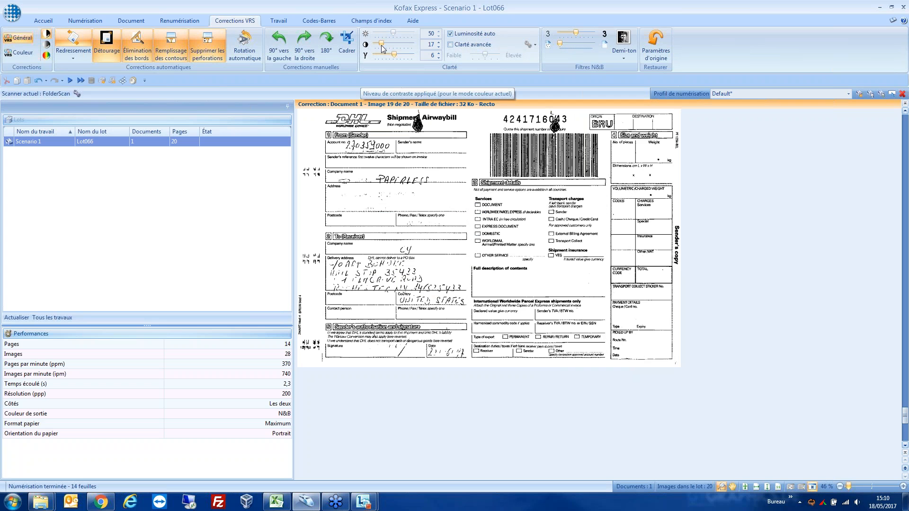
left_click_drag(383, 48, 392, 48)
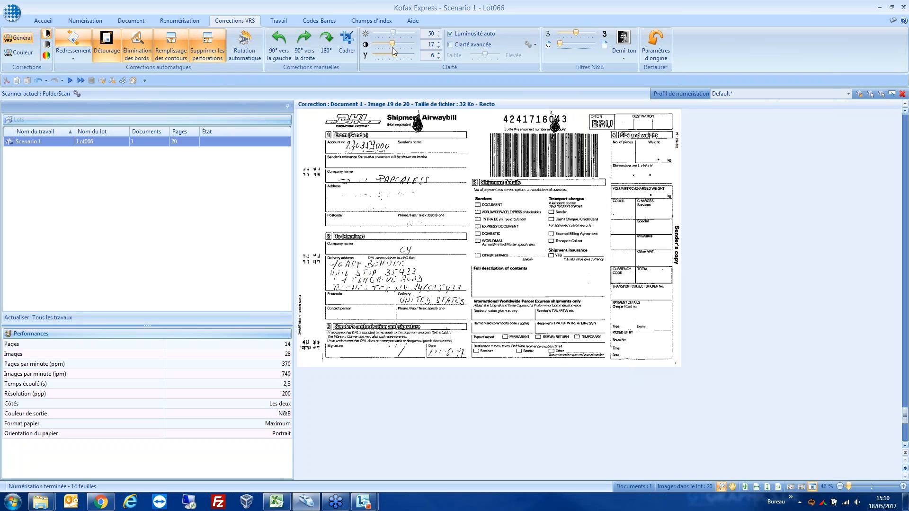
left_click(452, 45)
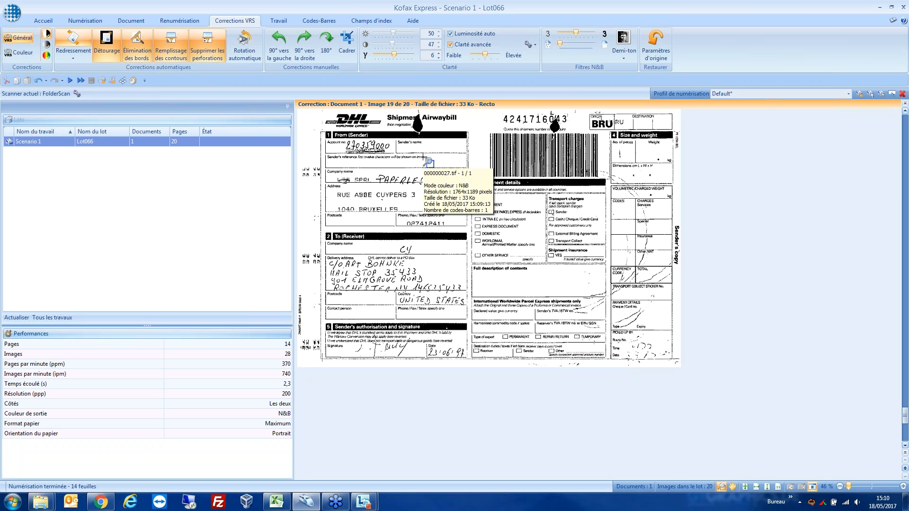
Step: Convert the DHL airwaybill image to grayscale and finally to colour, and return to the thumbnails
right_click(393, 140)
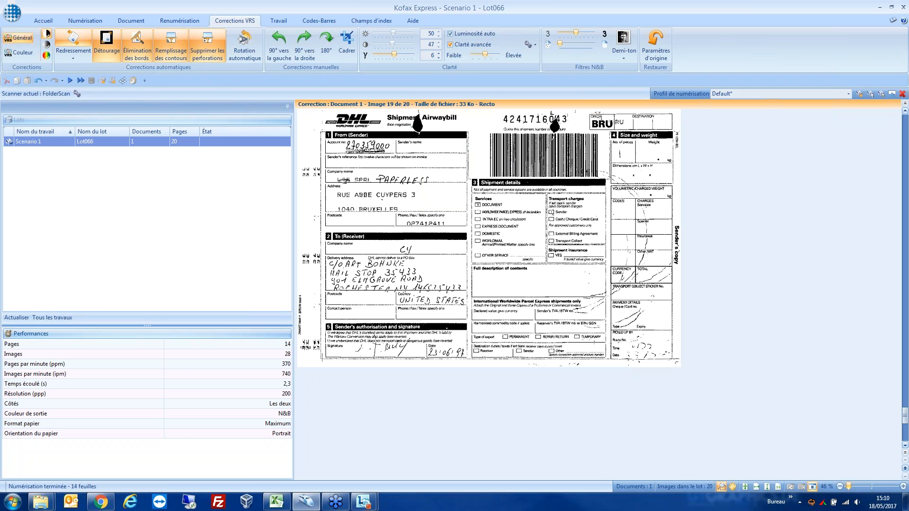
left_click(448, 147)
right_click(437, 156)
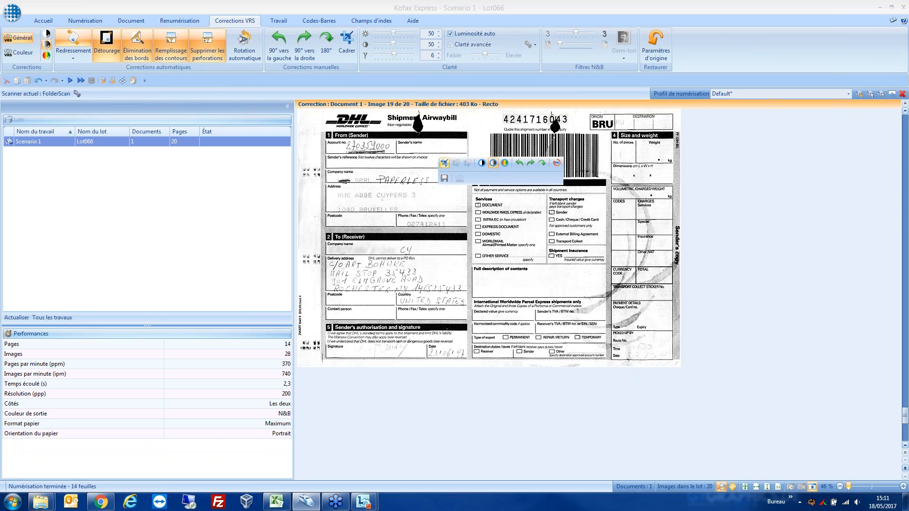
left_click(504, 166)
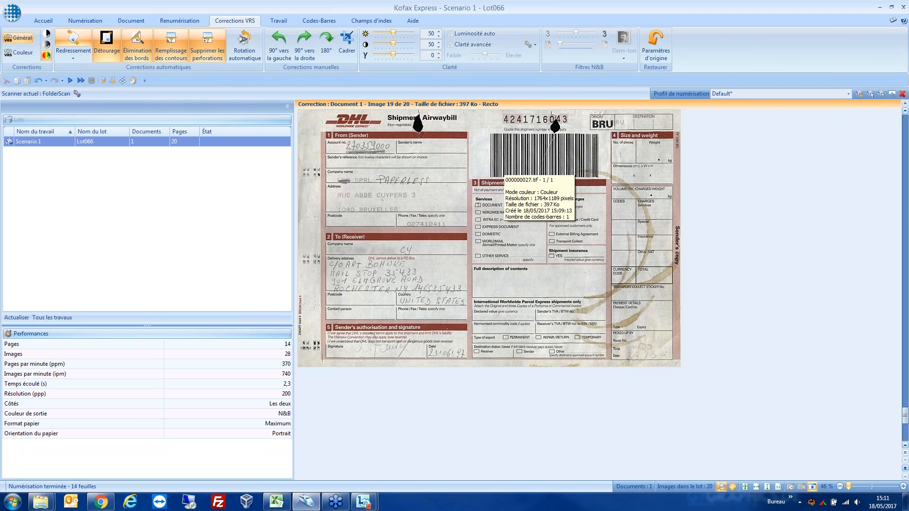
double_click(483, 187)
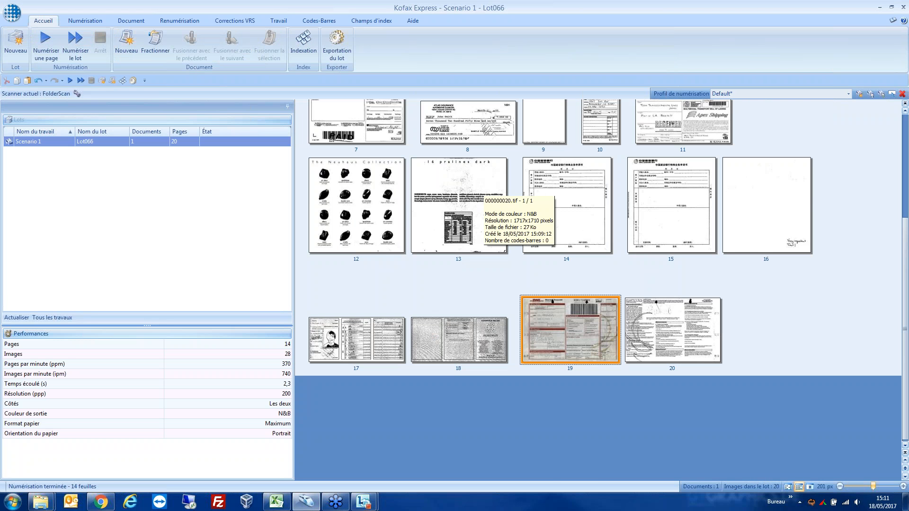
Step: Open the driving licence scan (image 17), convert it to colour, and return to the thumbnails
scroll(481, 194, "up", 3)
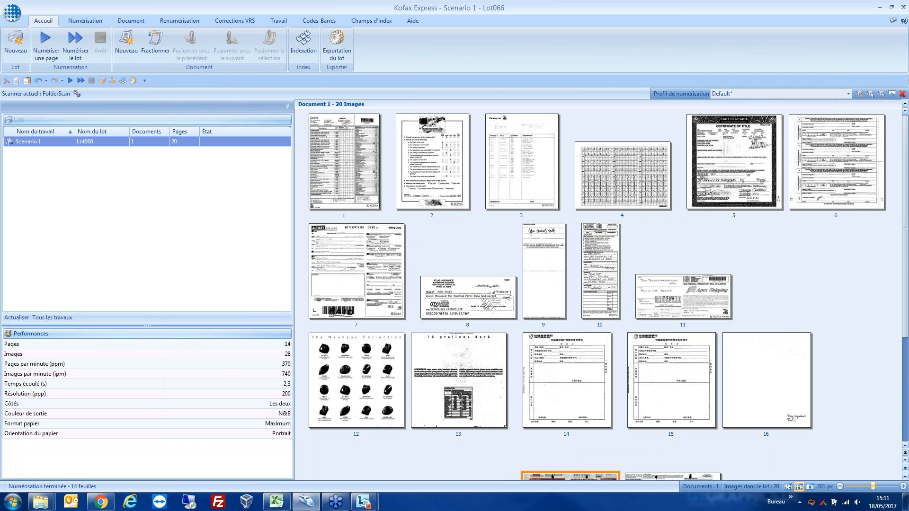
scroll(471, 220, "down", 3)
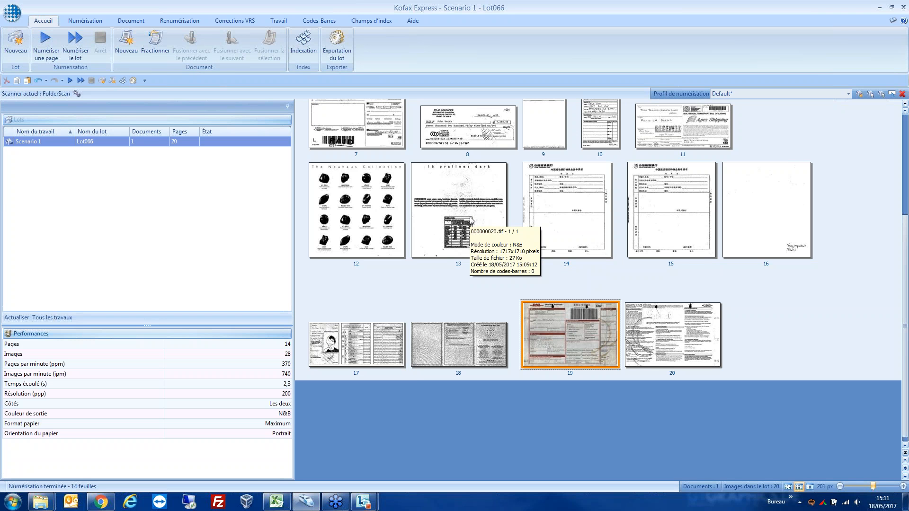
mouse_move(349, 349)
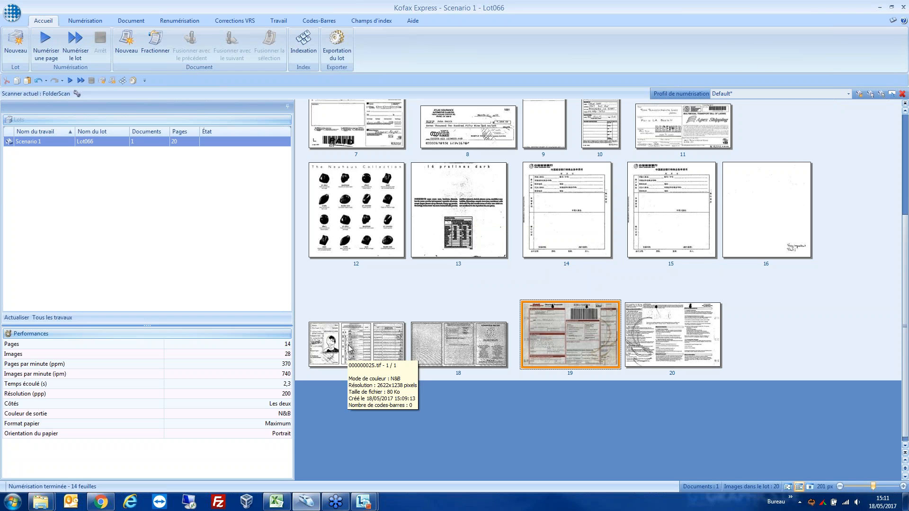
double_click(350, 349)
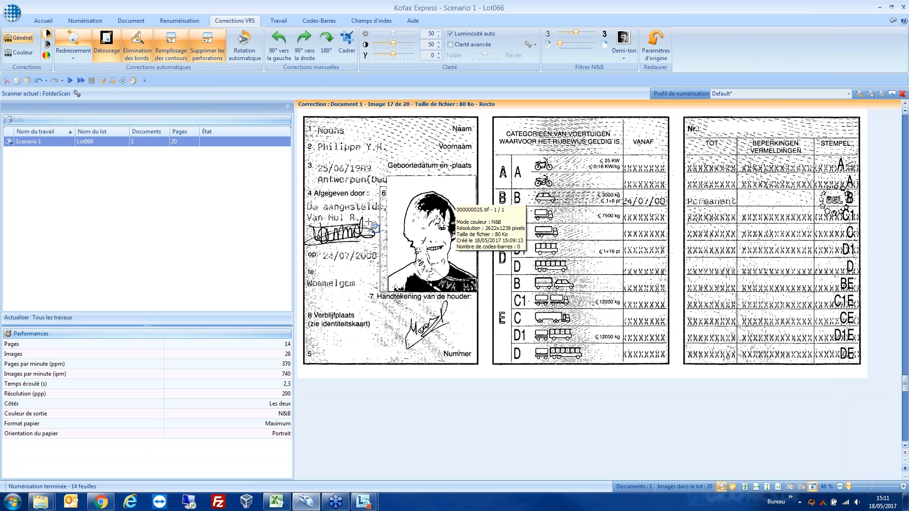
right_click(448, 160)
left_click(513, 167)
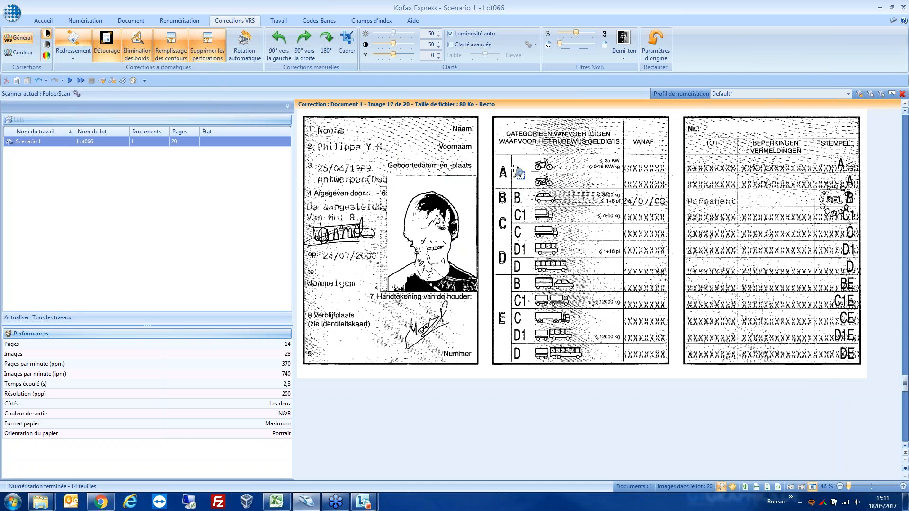
key("Escape")
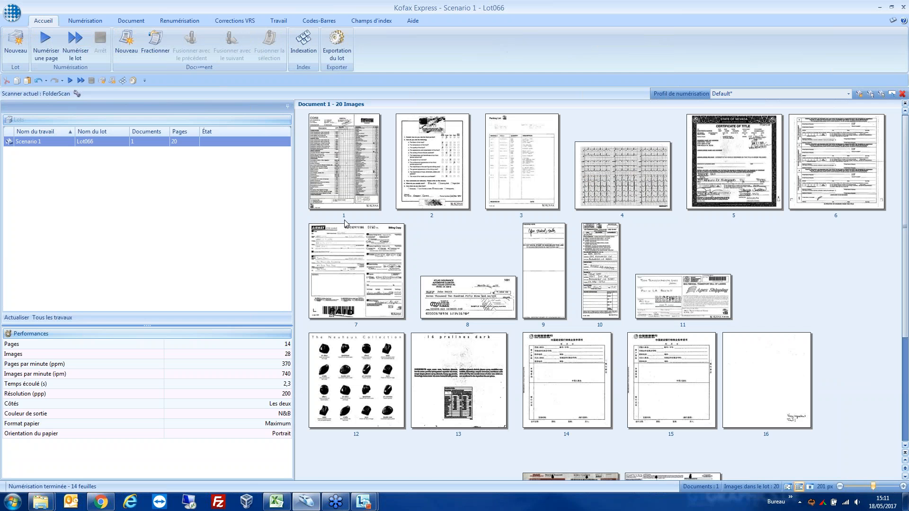
Step: Move both sides of the driving licence (images 17 and 18) to directly after image 7, before the cheque
scroll(344, 224, "down", 4)
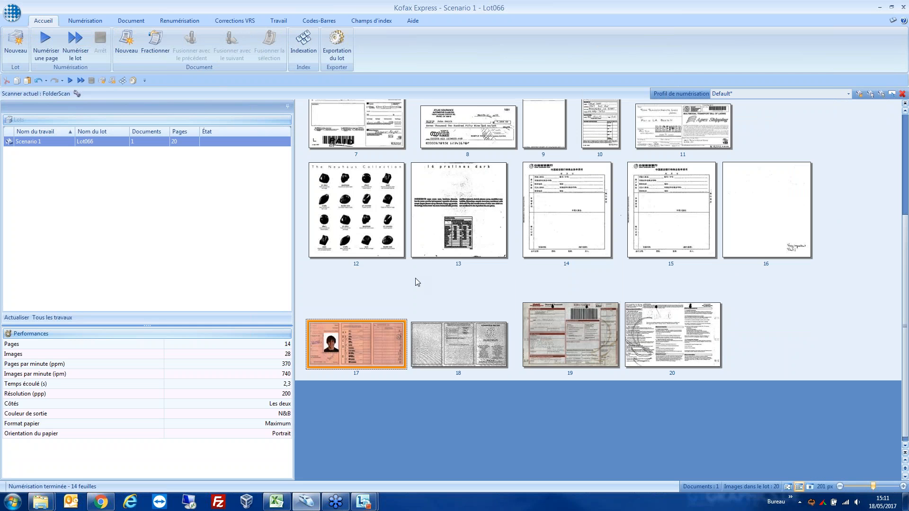
scroll(530, 348, "up", 4)
scroll(502, 285, "down", 4)
scroll(555, 262, "up", 1)
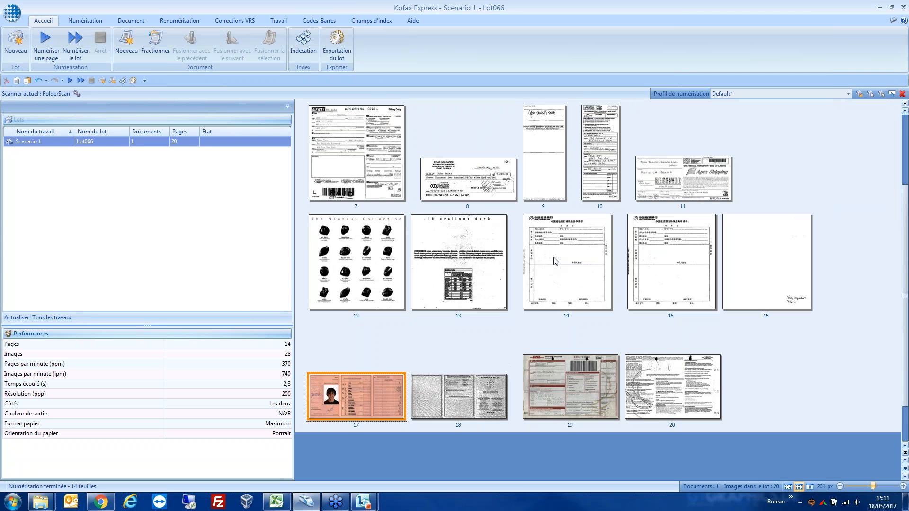
scroll(556, 262, "down", 1)
scroll(554, 260, "up", 1)
left_click_drag(364, 397, 470, 193)
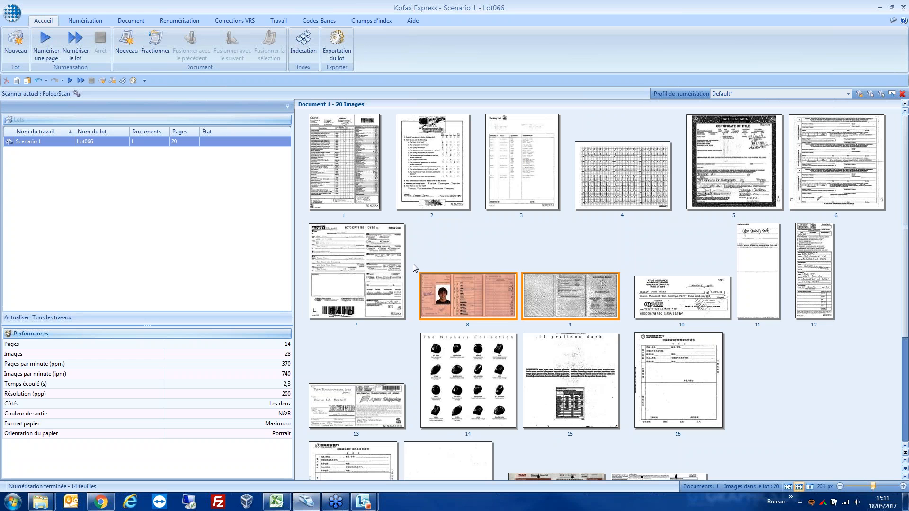
Step: Delete the narrow slip at position 11, directly after the cheque, from Document 1
left_click(752, 276)
left_click(698, 292)
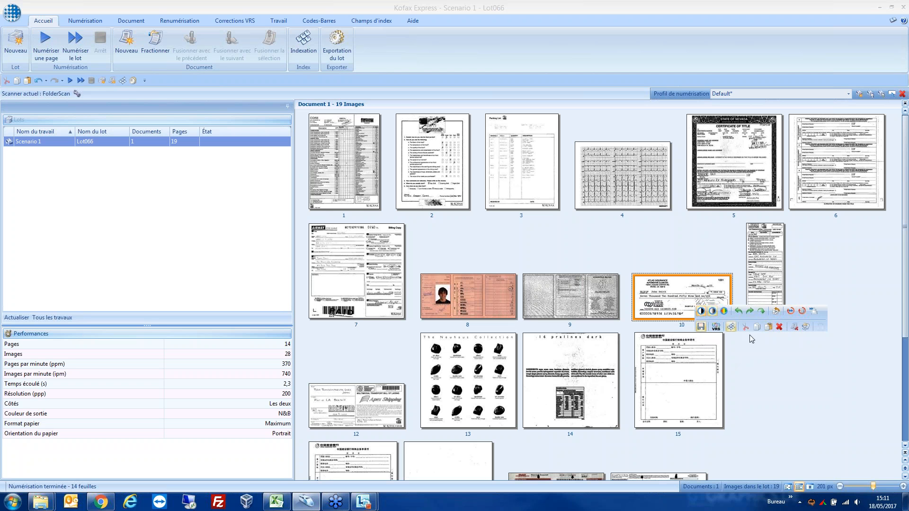
left_click(591, 249)
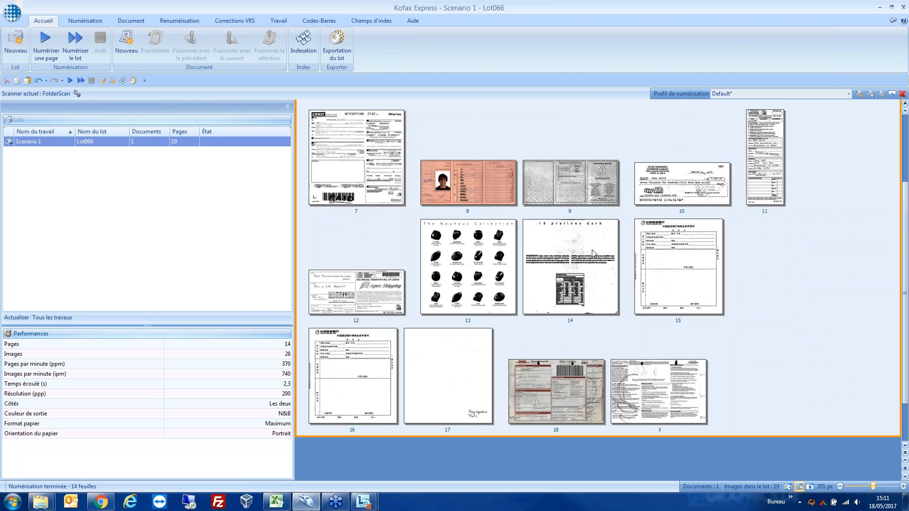
Step: Select the first image of Document 1, the CORE medical form, and open it for VRS correction
scroll(512, 278, "up", 1)
scroll(513, 282, "up", 2)
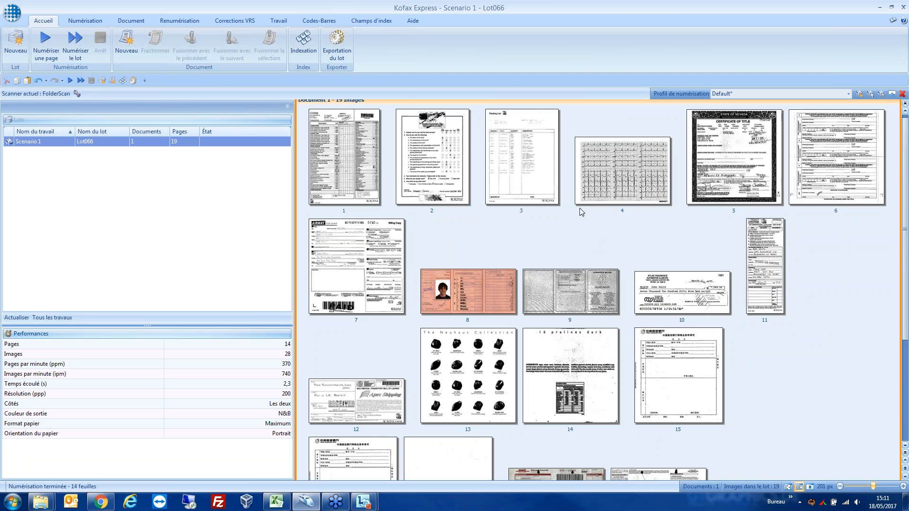
scroll(564, 259, "down", 3)
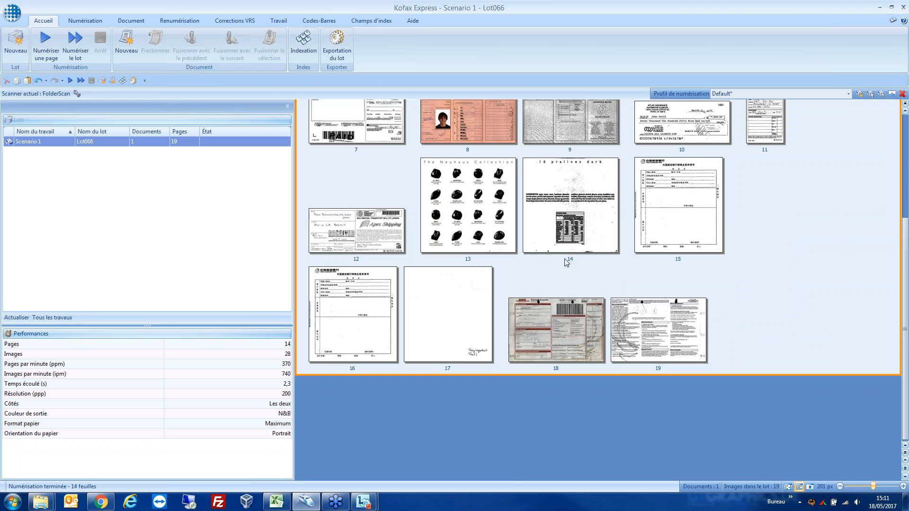
key("Home")
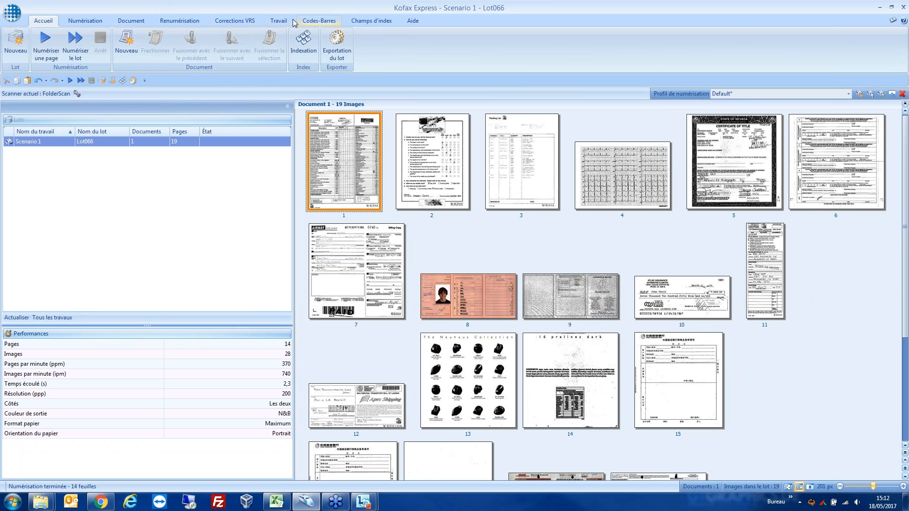
left_click(222, 21)
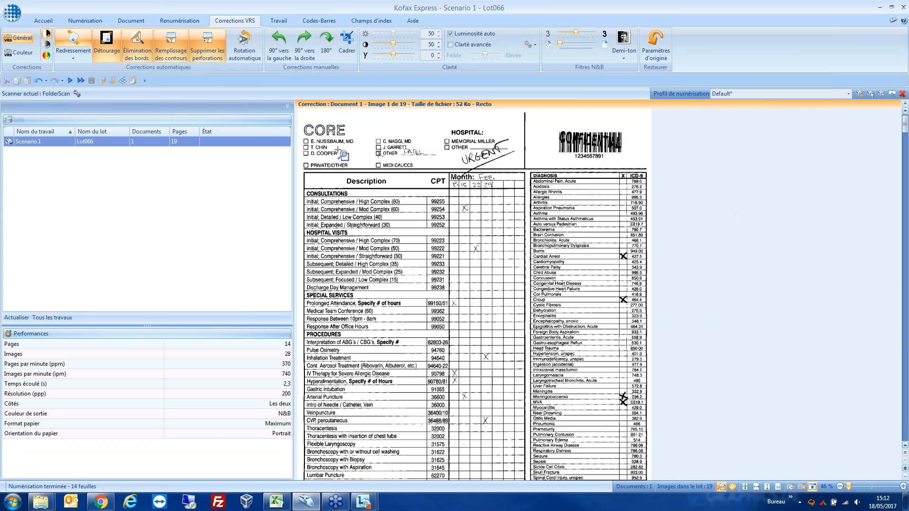
Step: Compare image 1 with automatic cropping (Détourage) and deskew (Redressement) switched off, and switch both corrections back on
left_click(106, 50)
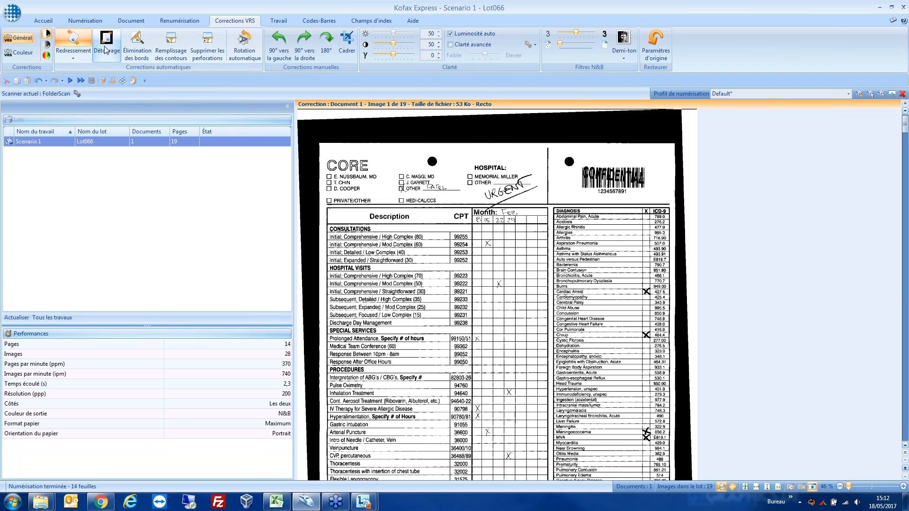
left_click(73, 44)
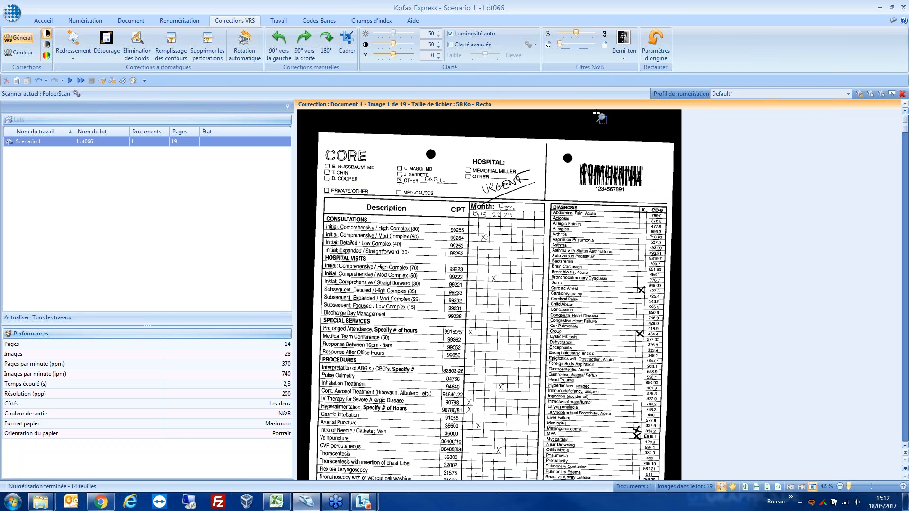
left_click(76, 51)
left_click(106, 45)
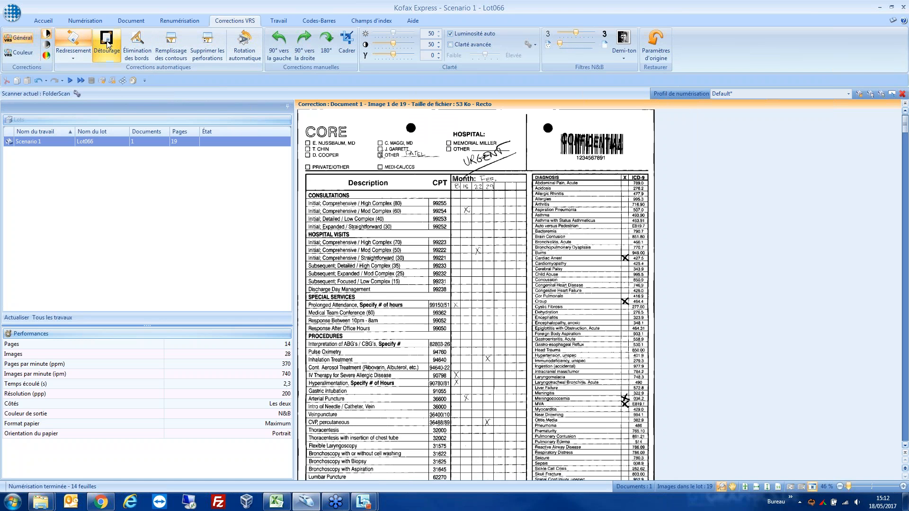
Step: Enable edge cleanup, contour filling and punch-hole removal on image 1, and return to the thumbnails
left_click(133, 45)
left_click(172, 45)
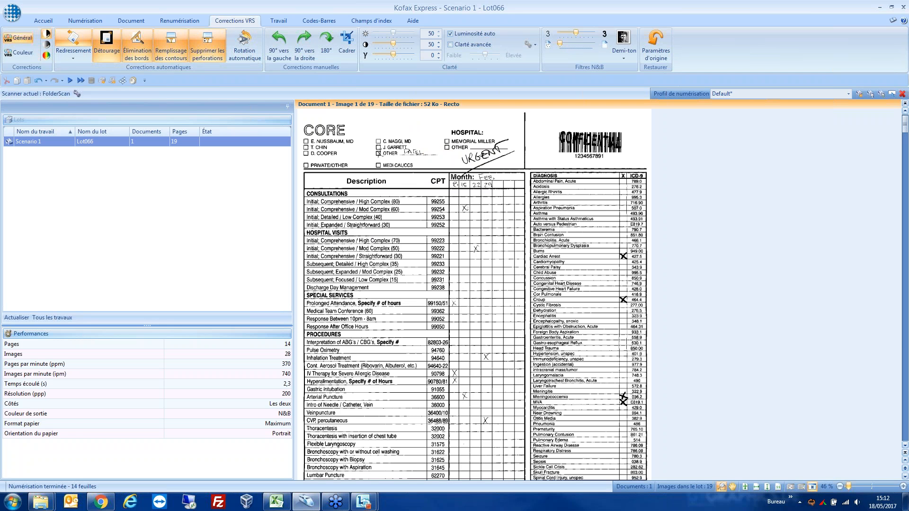
double_click(385, 181)
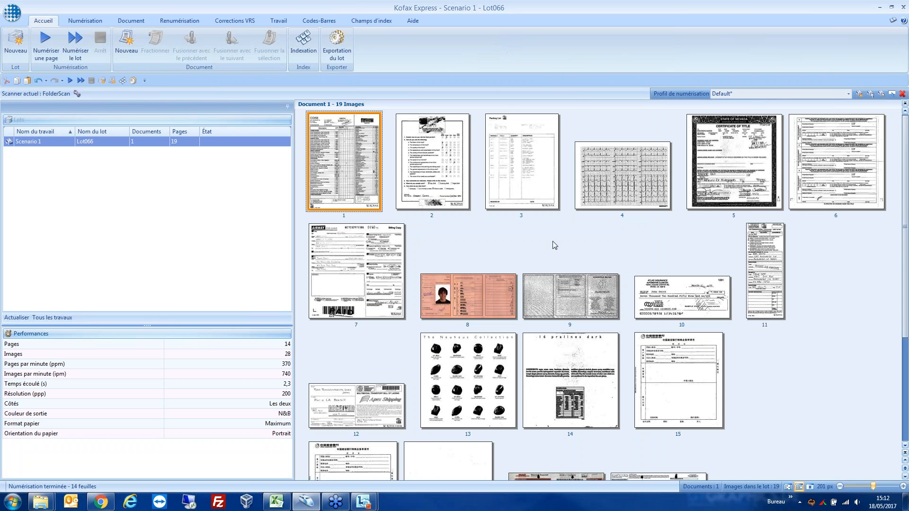
Step: Export batch Lot066 of the job Scenario 1, confirm it, and display the job settings
left_click(338, 47)
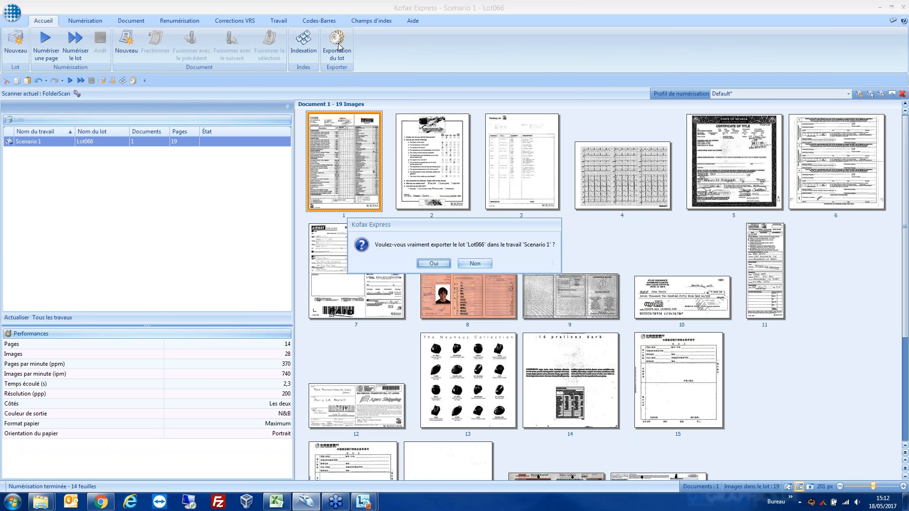
left_click(440, 265)
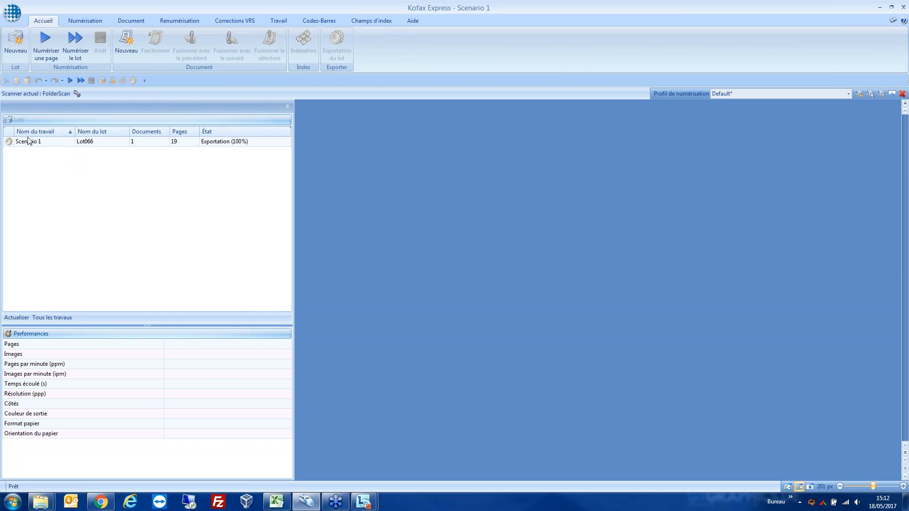
left_click(277, 21)
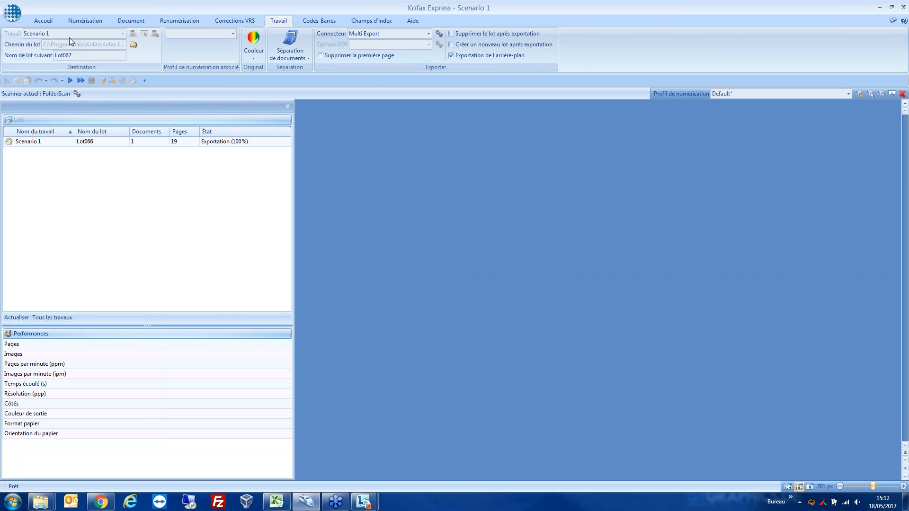
Step: Try to open batch Lot066 from the batch list during its export, and request that the export be stopped
double_click(218, 141)
left_click(463, 263)
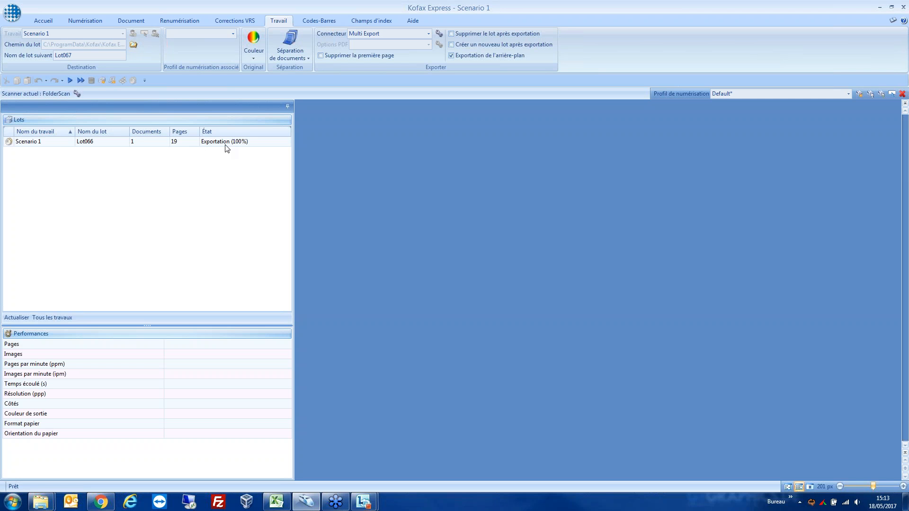
double_click(260, 142)
left_click(439, 261)
right_click(169, 144)
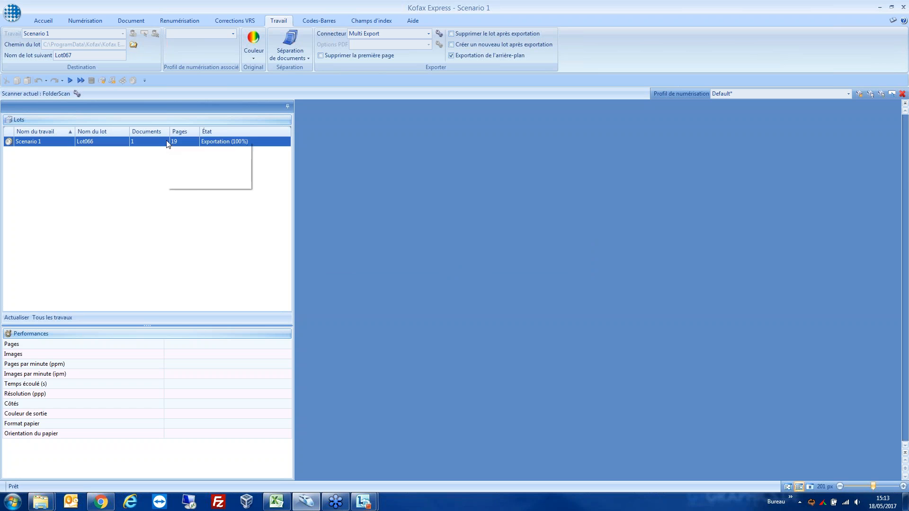
left_click(192, 182)
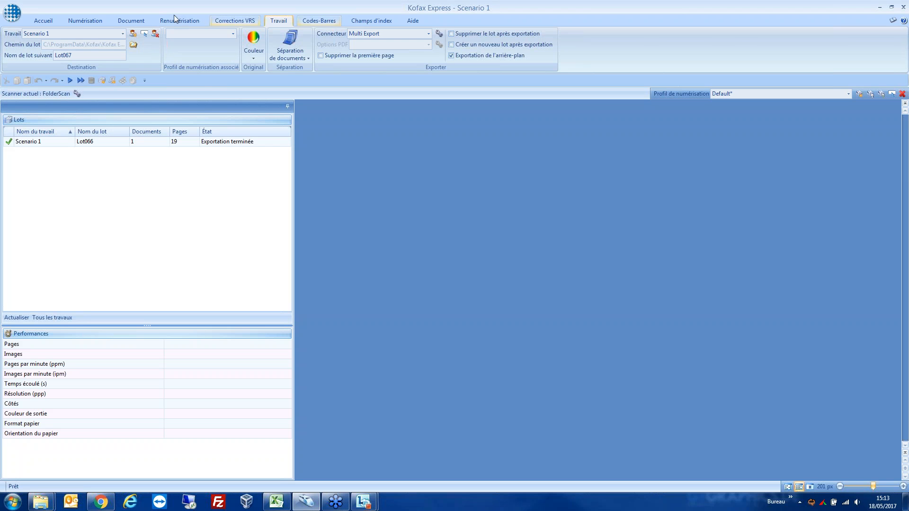
Step: Switch the current job to Scenario 2
left_click(48, 35)
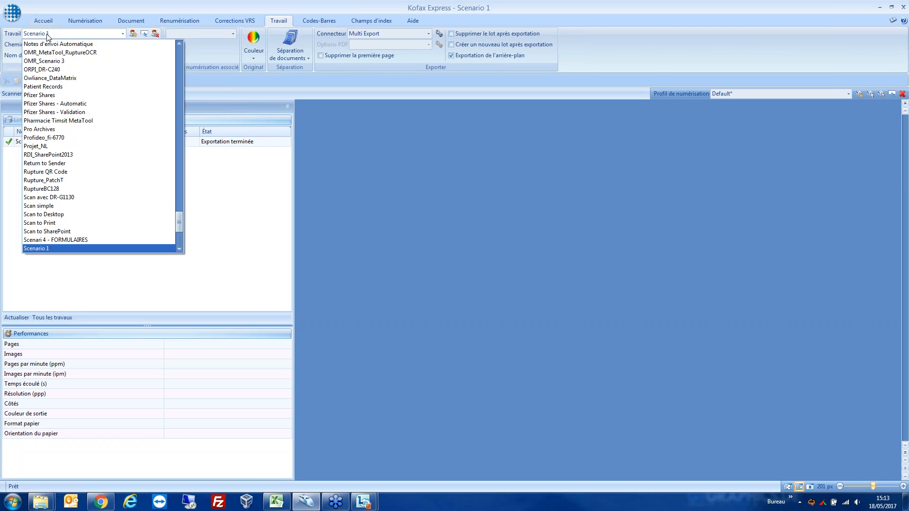
scroll(59, 225, "down", 2)
left_click(59, 207)
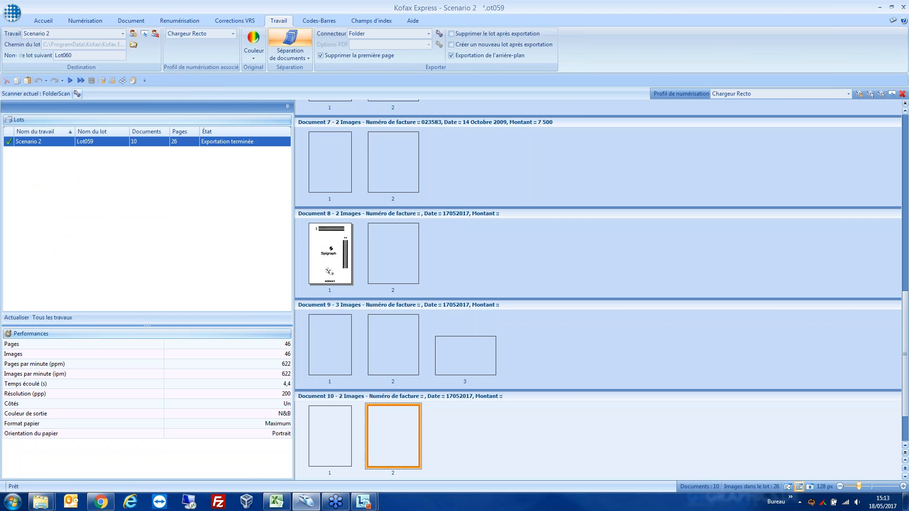
Step: Permanently delete the already exported batch Lot059 from the job Scenario 2
right_click(71, 141)
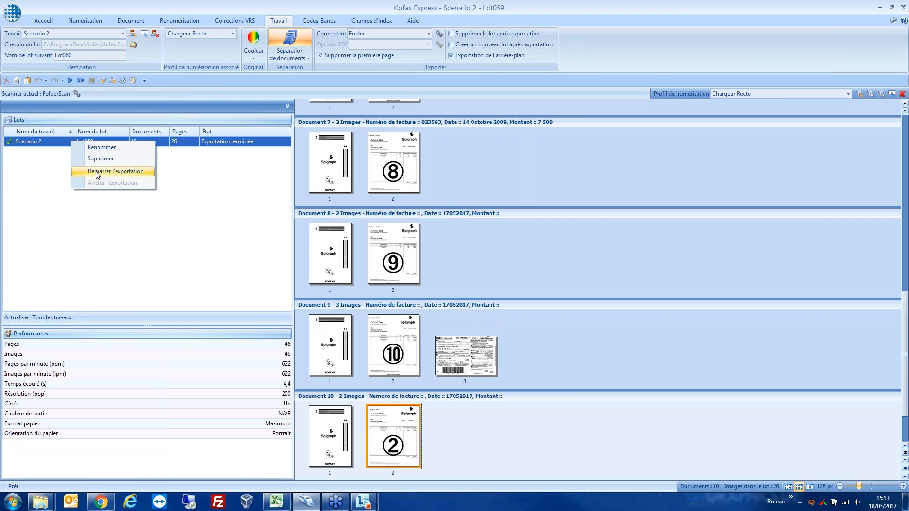
left_click(100, 159)
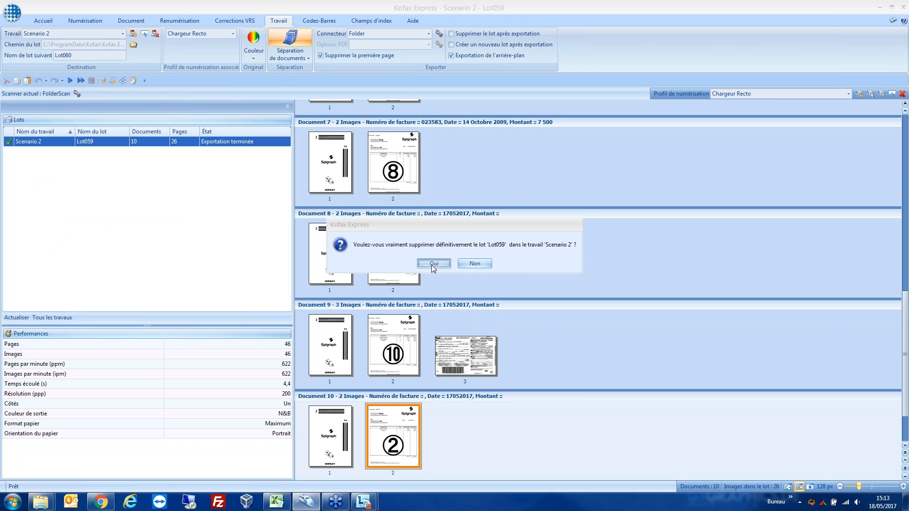
left_click(433, 264)
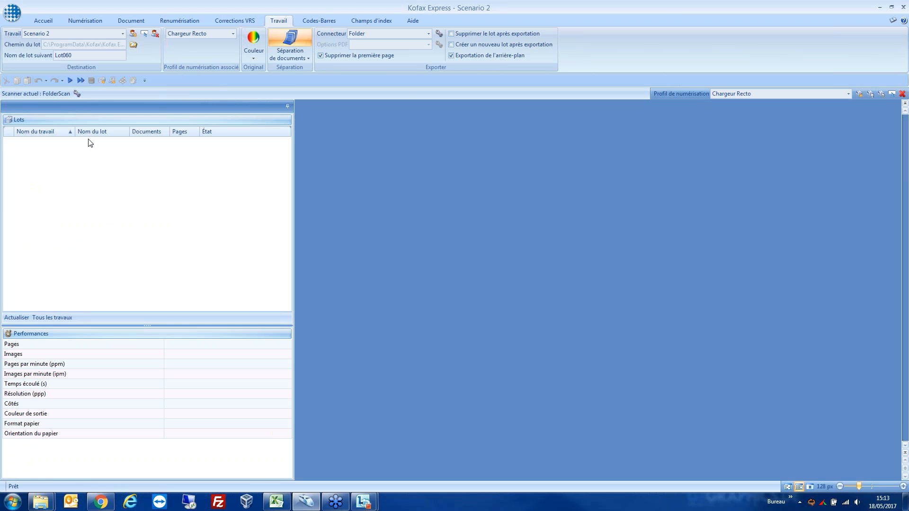
Step: Scan a new batch in Scenario 2 with the Chargeur Recto profile and review the separated documents back to Document 1
left_click(80, 81)
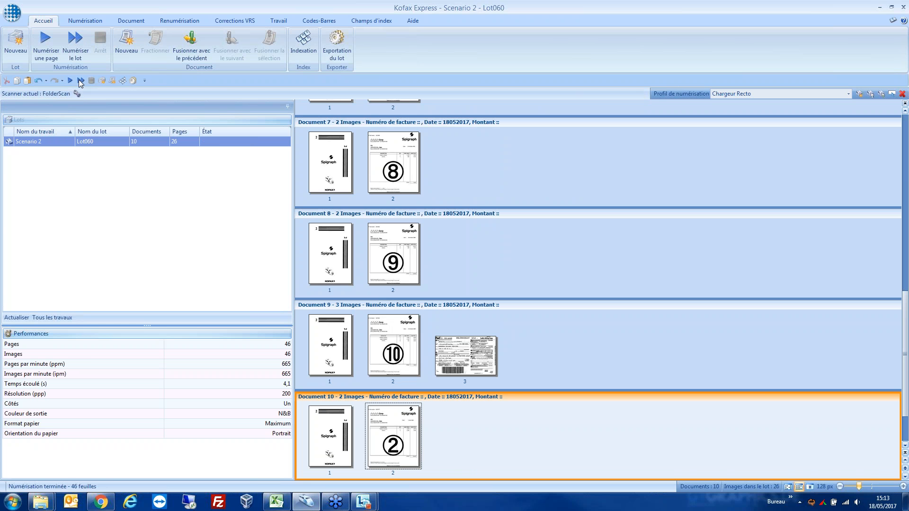
scroll(351, 213, "up", 5)
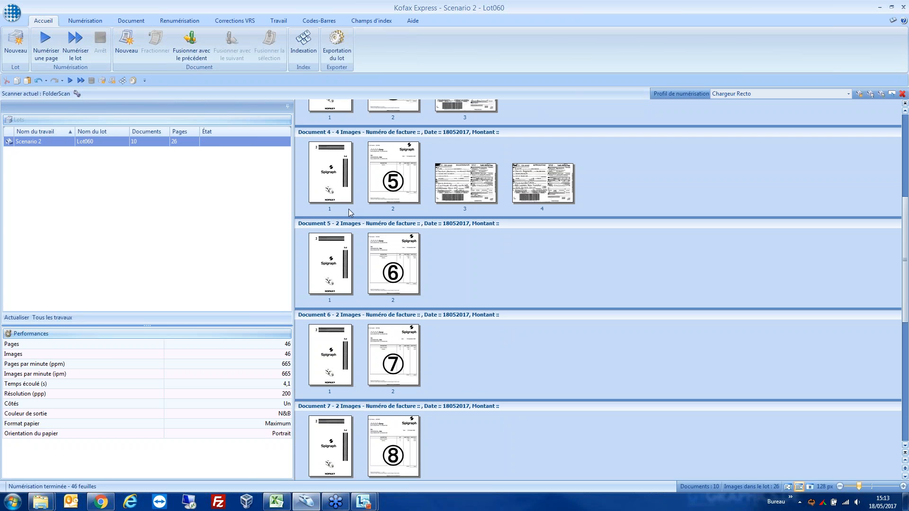
scroll(350, 213, "up", 4)
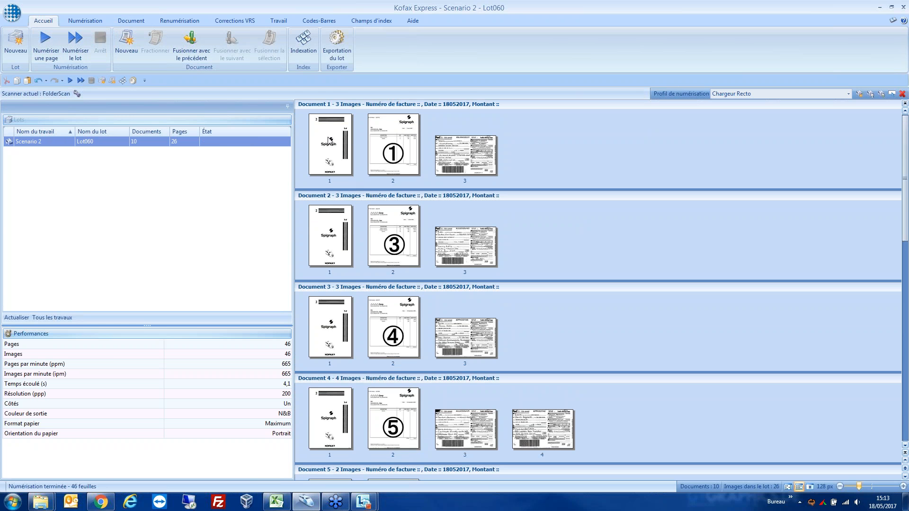
mouse_move(334, 142)
Step: Start indexing the scanned batch and check Document 1's date and amount fields against their recognition zones on the invoice
left_click(304, 44)
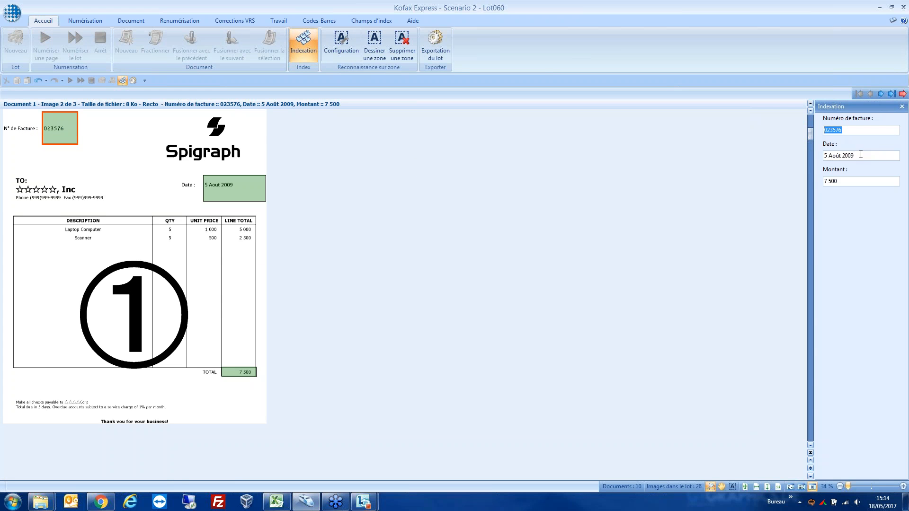
left_click(861, 156)
left_click(854, 182)
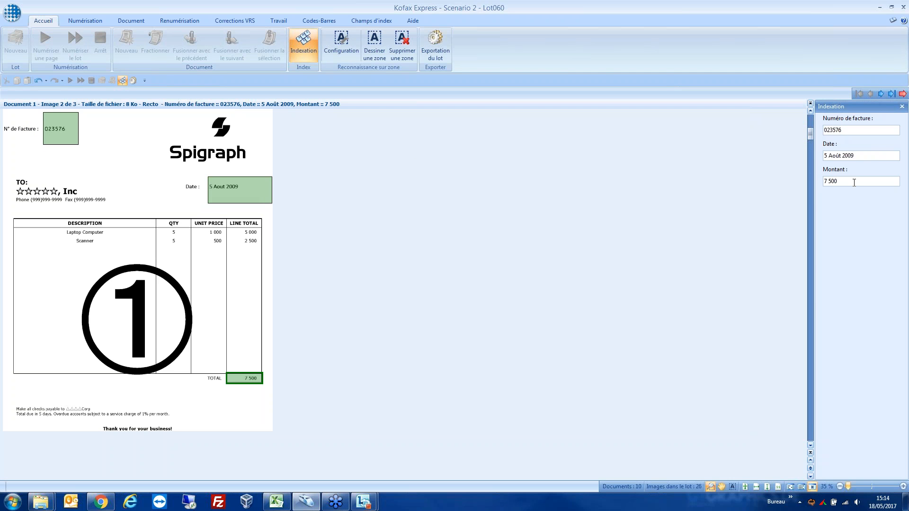
Step: Advance through the indexing of the remaining documents up to Document 10, reading each invoice number, date and amount
left_click(880, 94)
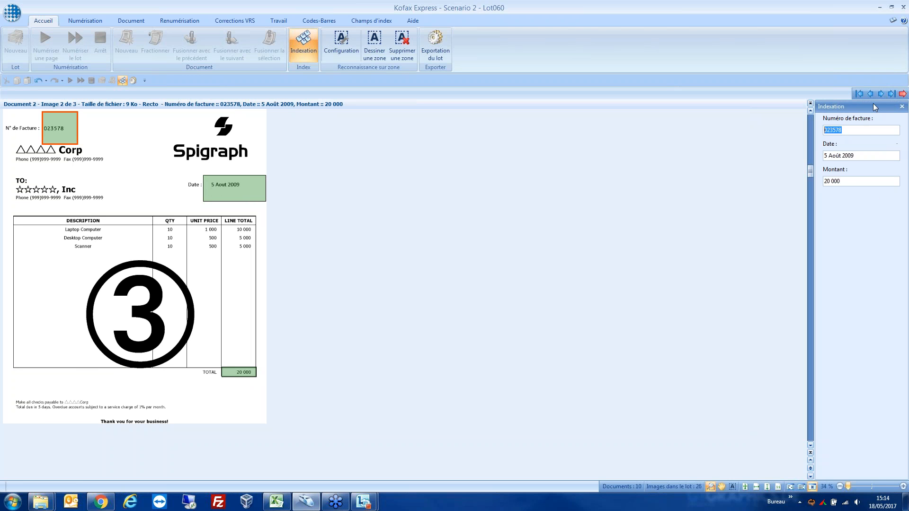
left_click(881, 94)
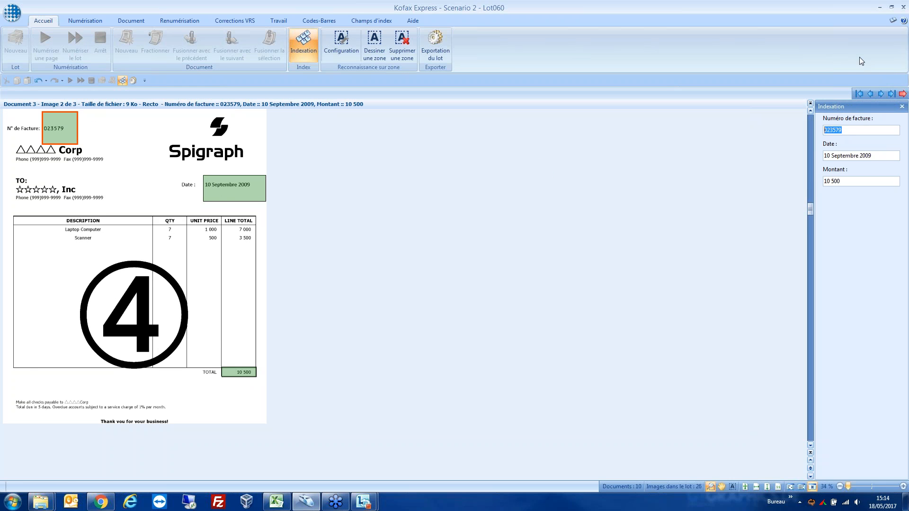
left_click(881, 94)
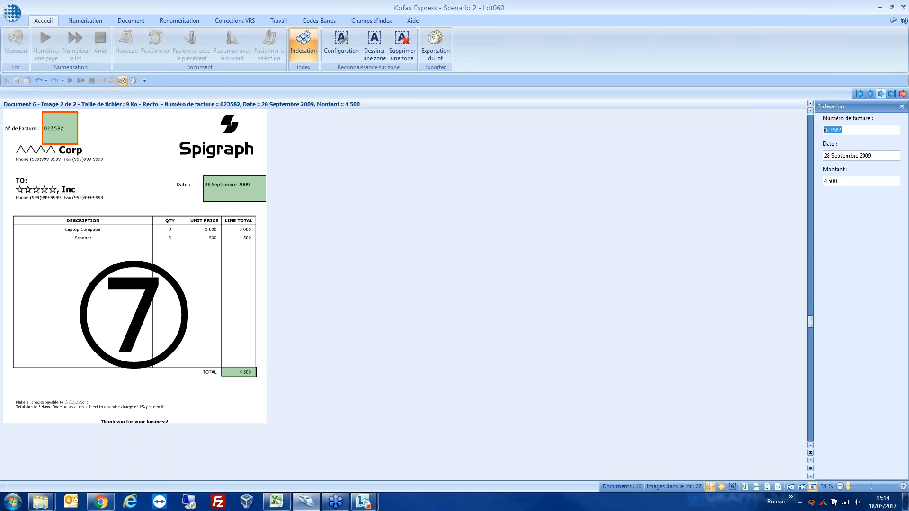
left_click(881, 94)
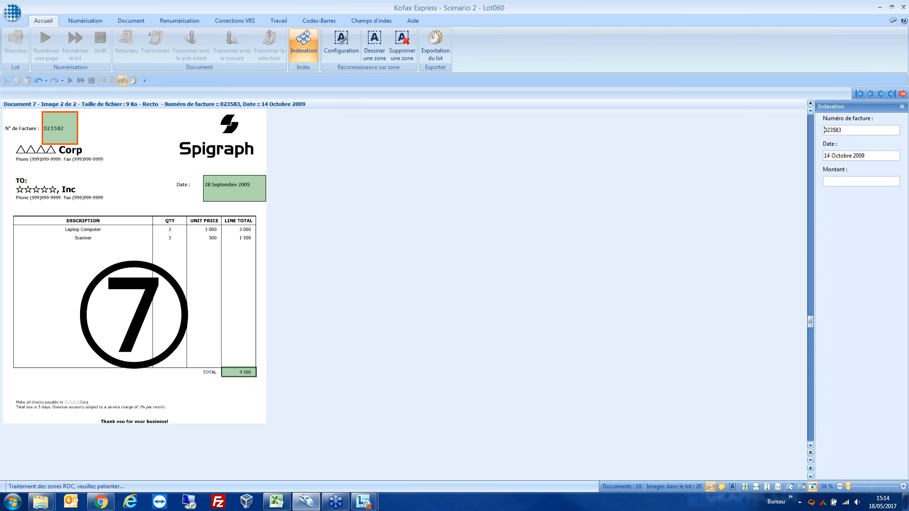
left_click(880, 93)
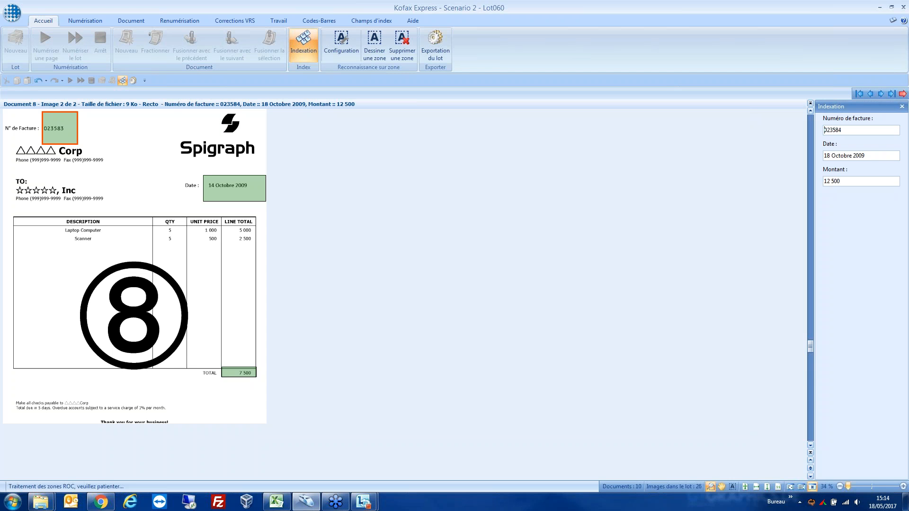
left_click(881, 93)
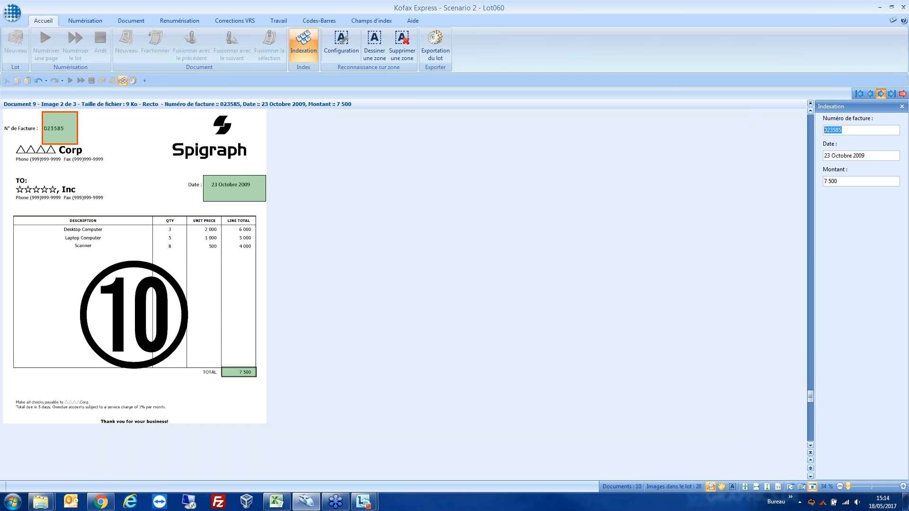
left_click(881, 94)
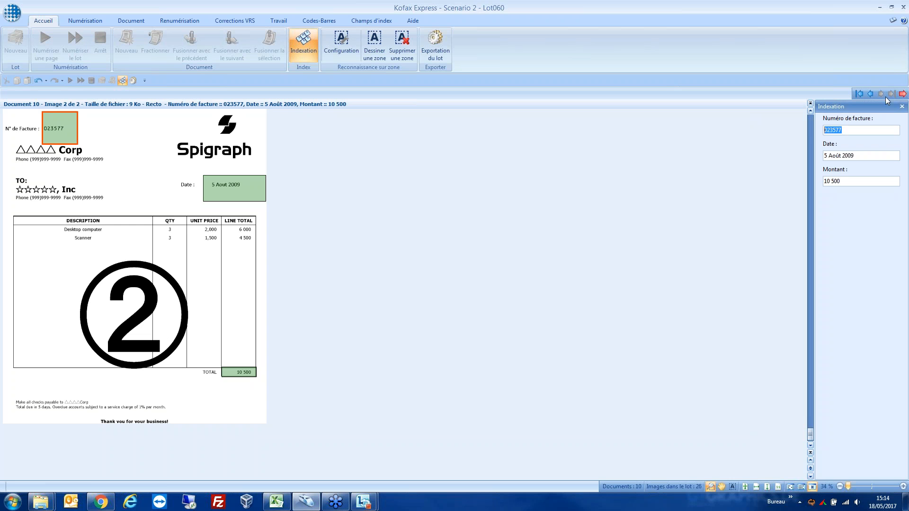
Step: Export the indexed batch Lot060 and confirm the export
left_click(438, 46)
left_click(438, 263)
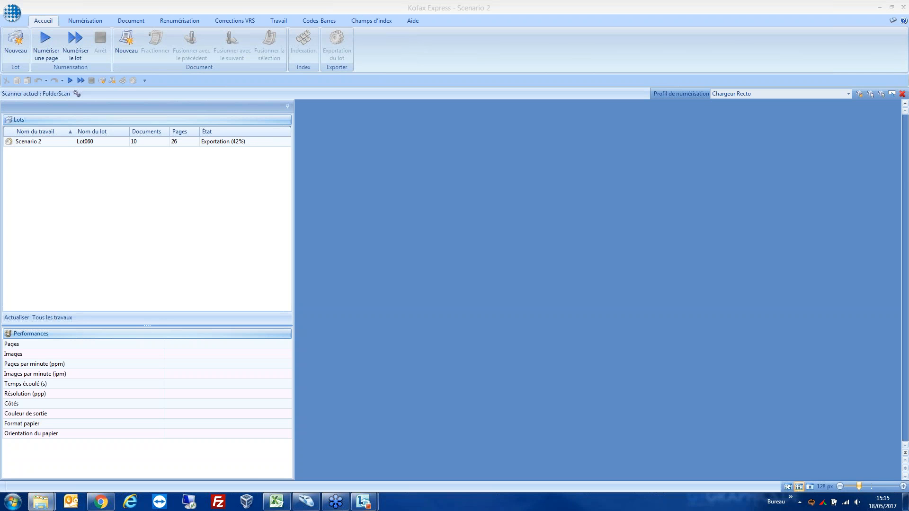
Step: In the Lot060 export folder, open Lot060.XML, examine its batch data, index values and PDF paths, and close the file and folder
left_click_drag(907, 150, 414, 142)
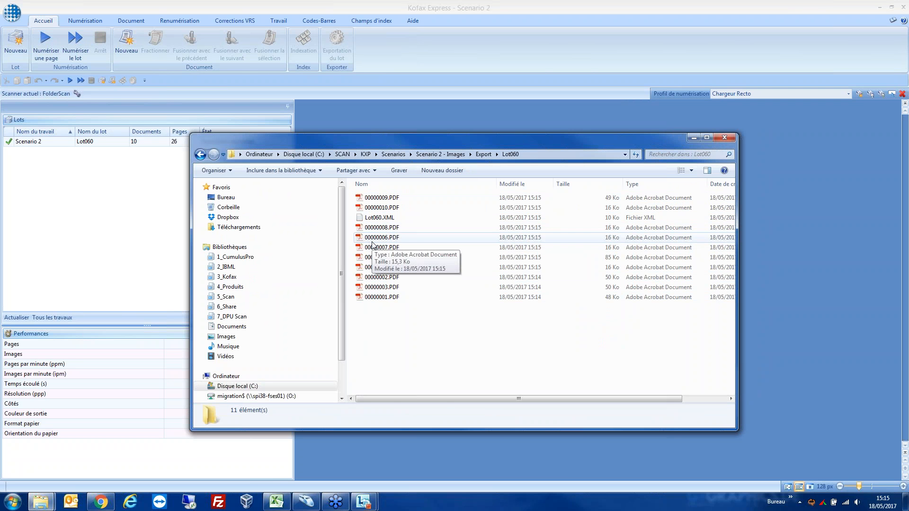
left_click(379, 218)
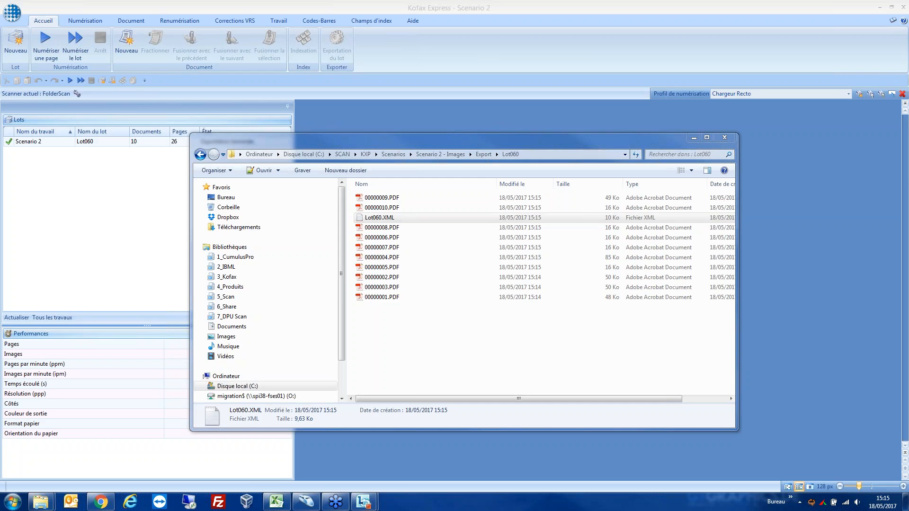
scroll(182, 141, "down", 11)
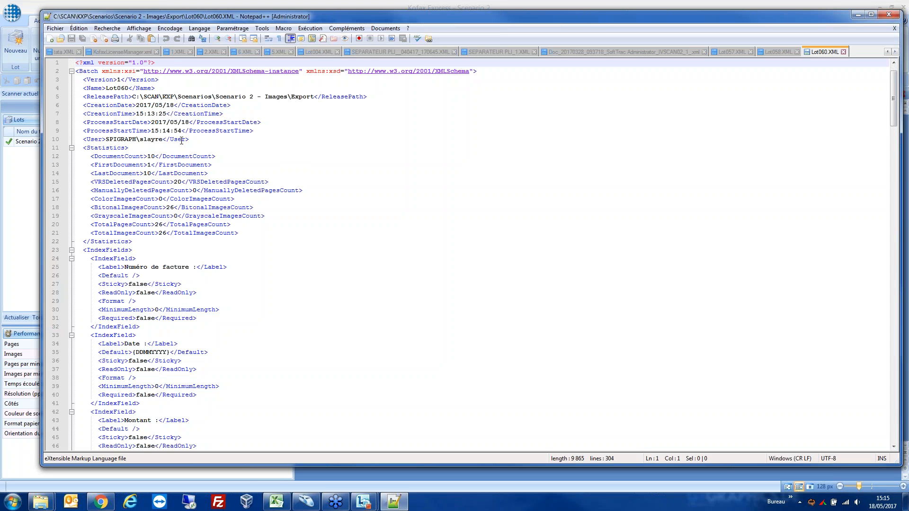
scroll(181, 141, "down", 5)
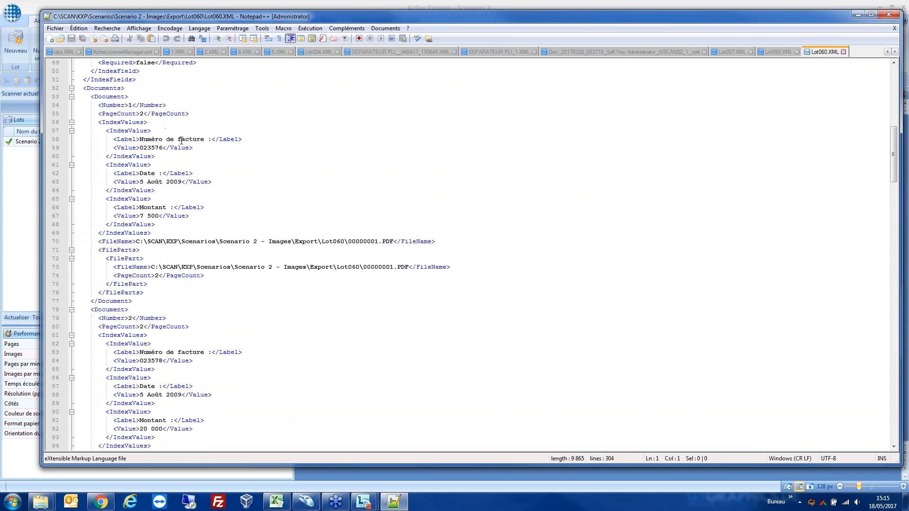
scroll(182, 141, "down", 7)
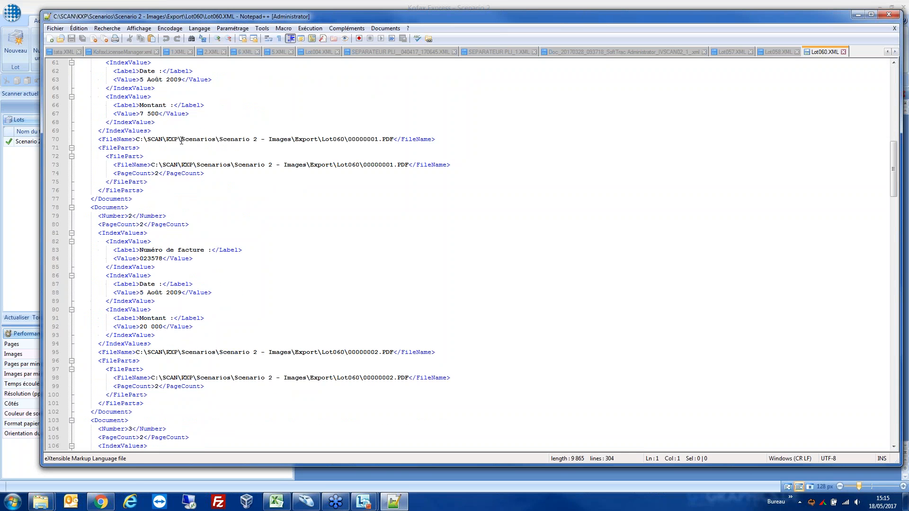
scroll(181, 141, "up", 11)
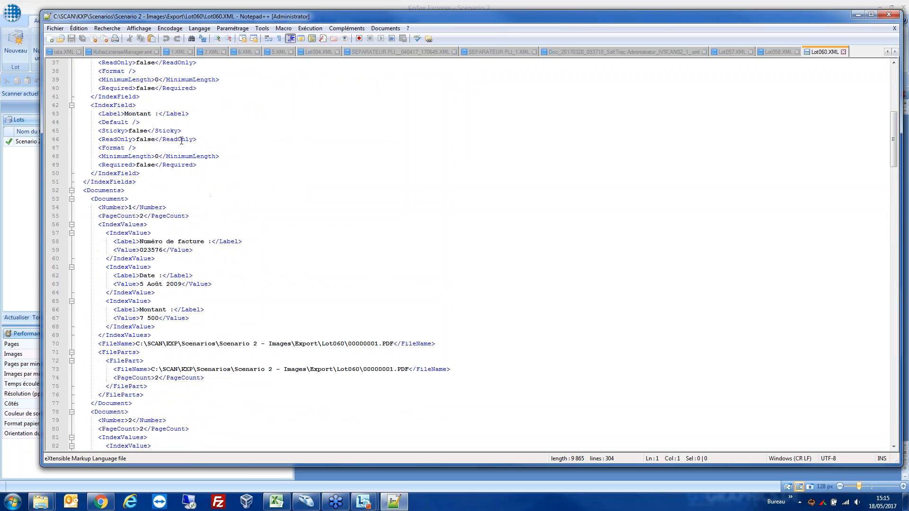
left_click(890, 17)
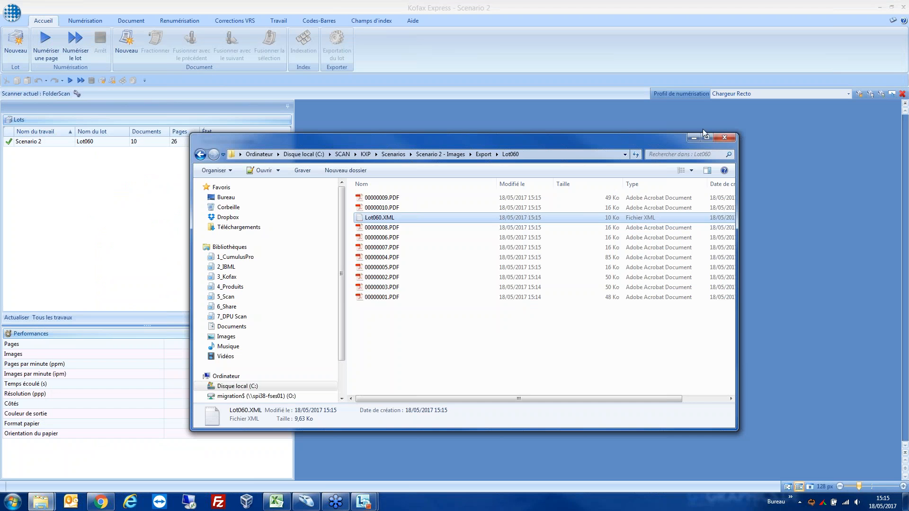
left_click(743, 140)
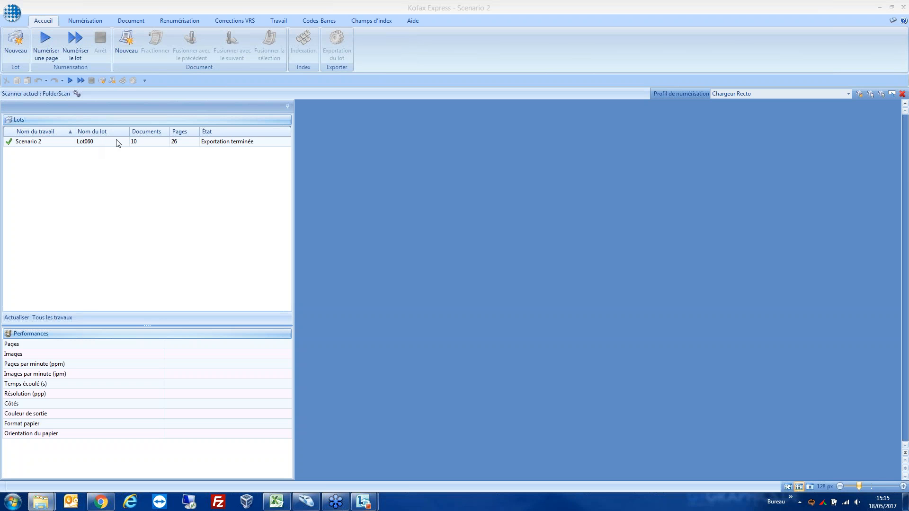
Step: Switch the current job to Scenario 3
left_click(278, 20)
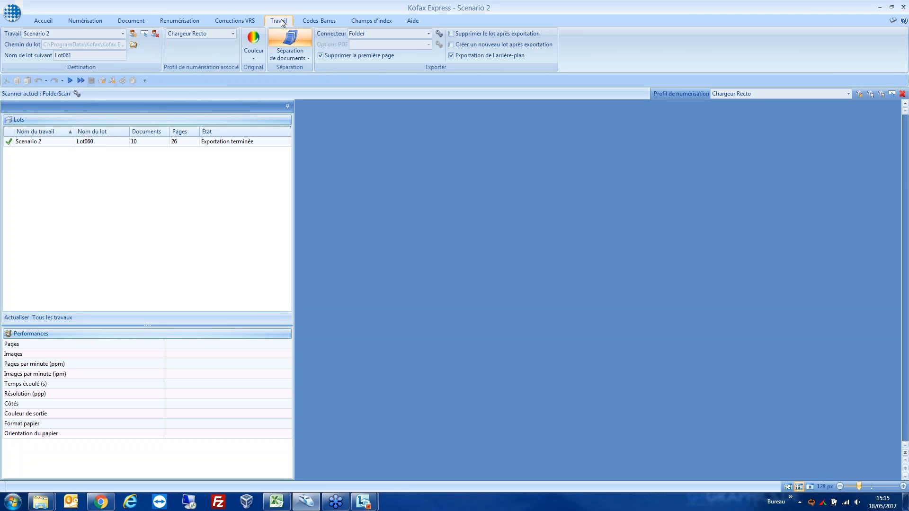
left_click(74, 33)
scroll(50, 248, "down", 2)
scroll(49, 247, "down", 1)
left_click(50, 209)
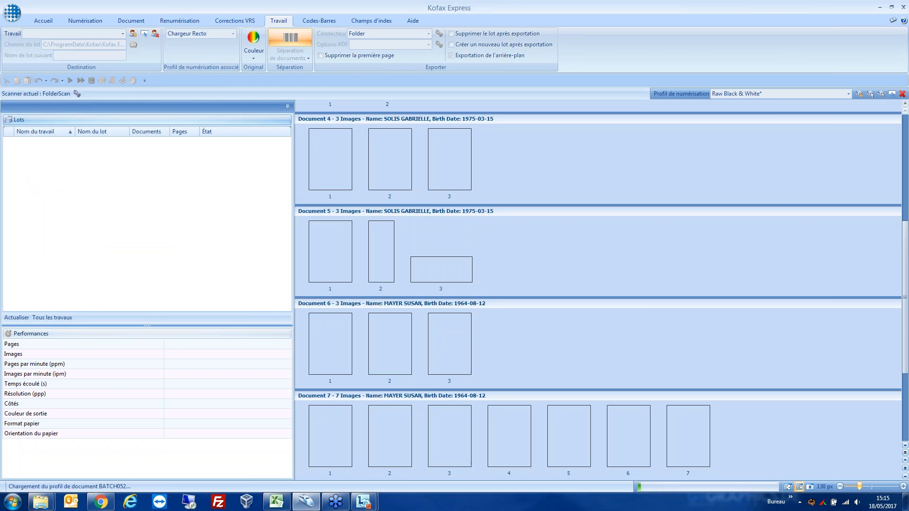
Step: Delete the already exported batch BATCH052 and scan a new batch for Scenario 3
right_click(65, 143)
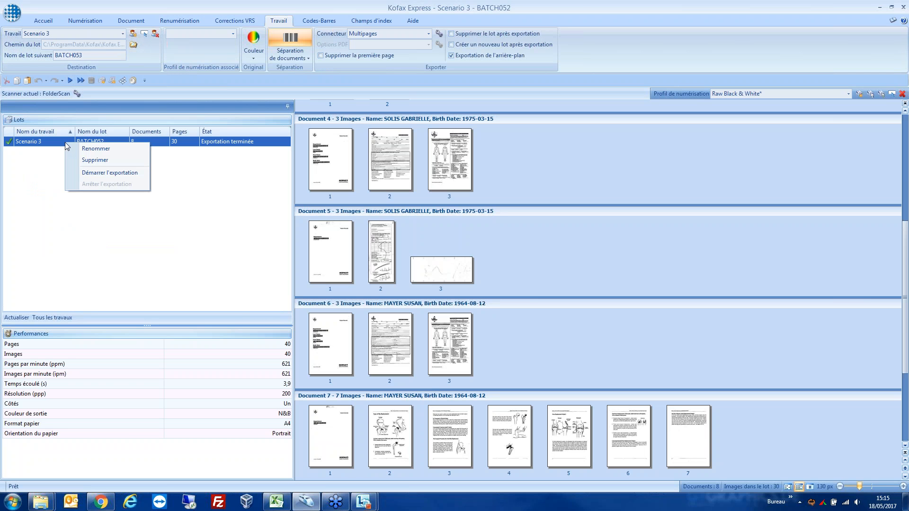
left_click(95, 160)
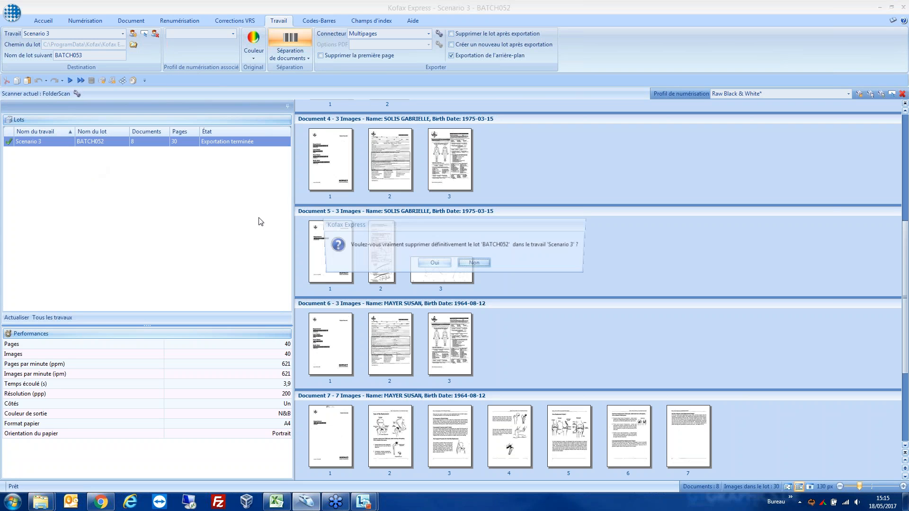
left_click(433, 265)
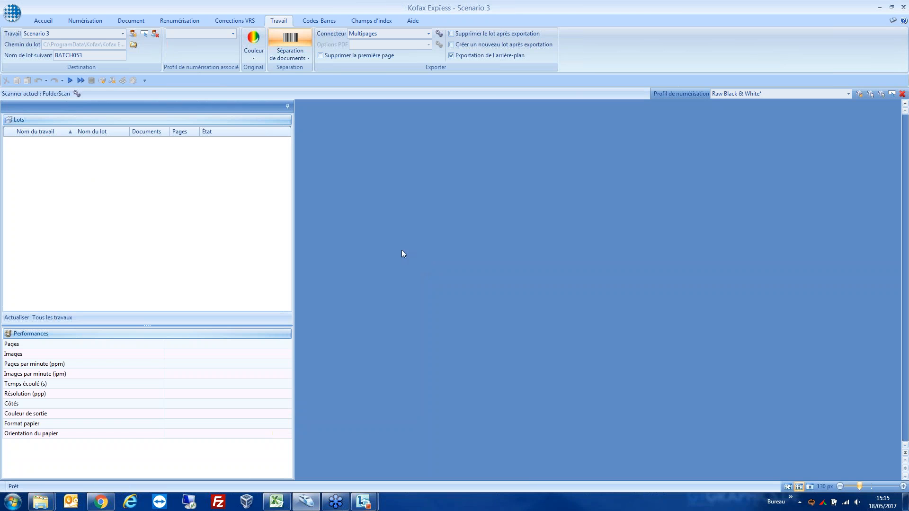
left_click(79, 81)
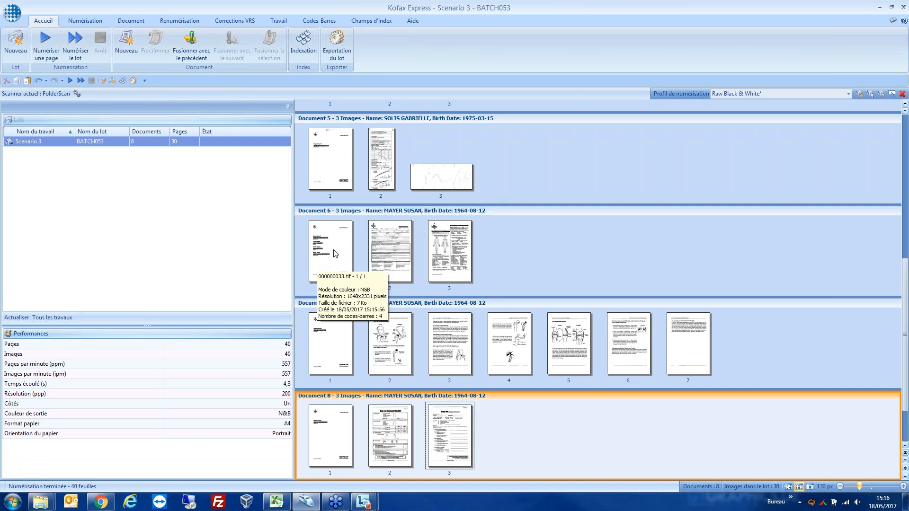
Step: Examine the barcode cover page of Document 1 at full size, and look over the document's following pages as thumbnails
scroll(336, 253, "up", 10)
left_click(328, 142)
double_click(328, 142)
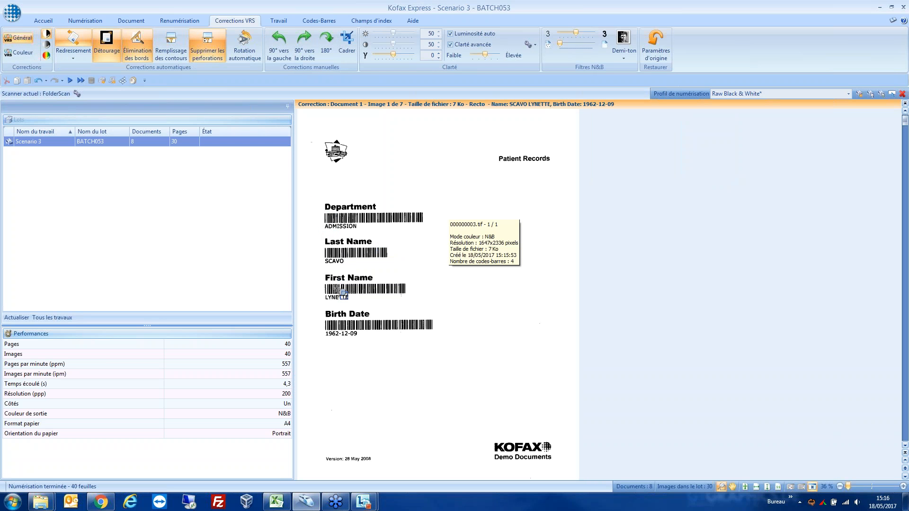
double_click(452, 213)
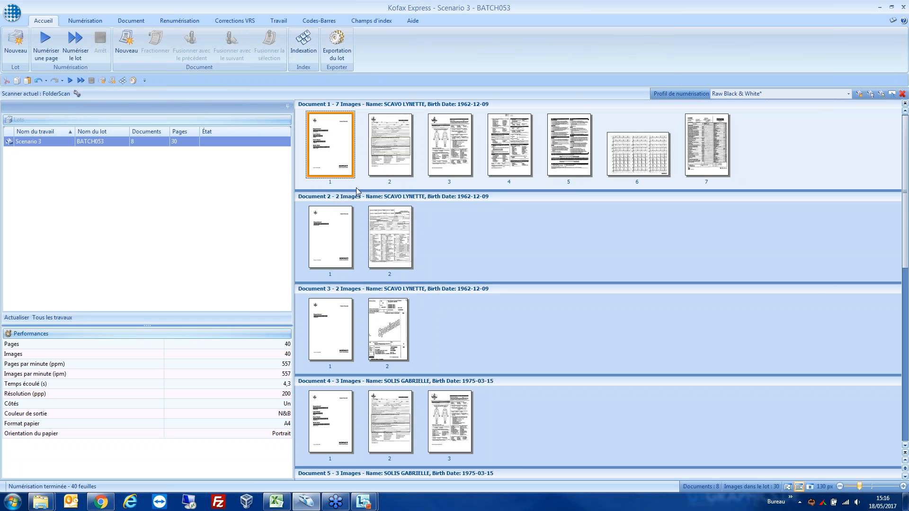
mouse_move(330, 140)
left_click(389, 141)
left_click(443, 142)
left_click(509, 142)
left_click(345, 143)
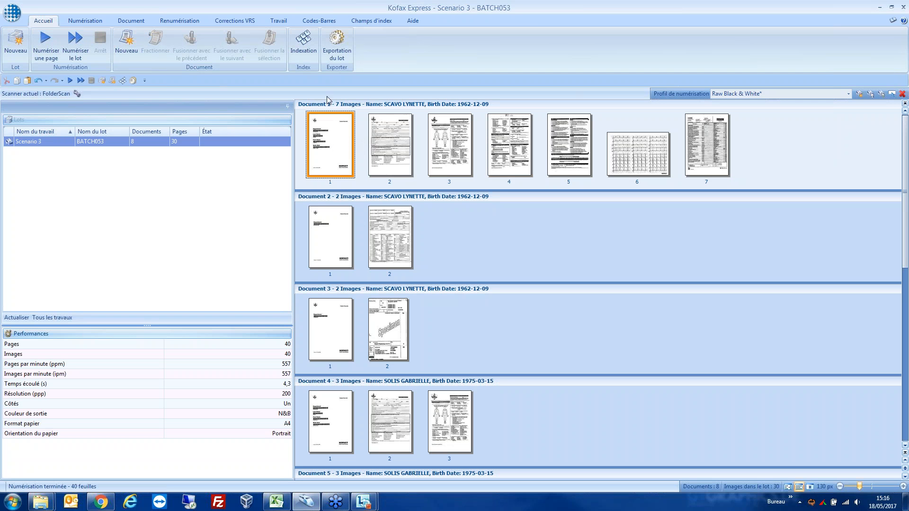
Step: Step through the indexing of Documents 1 to 8, checking each Department, Name and Birth Date value read from the barcodes
left_click(311, 53)
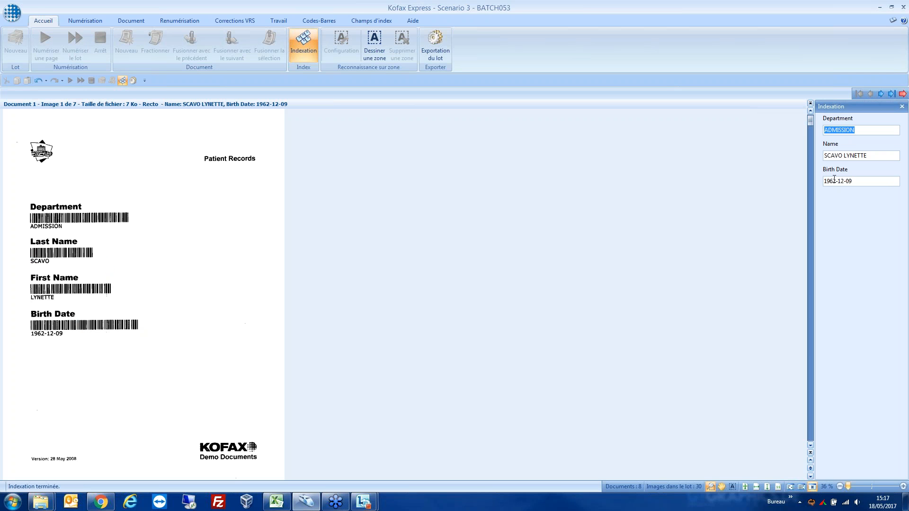
left_click(881, 94)
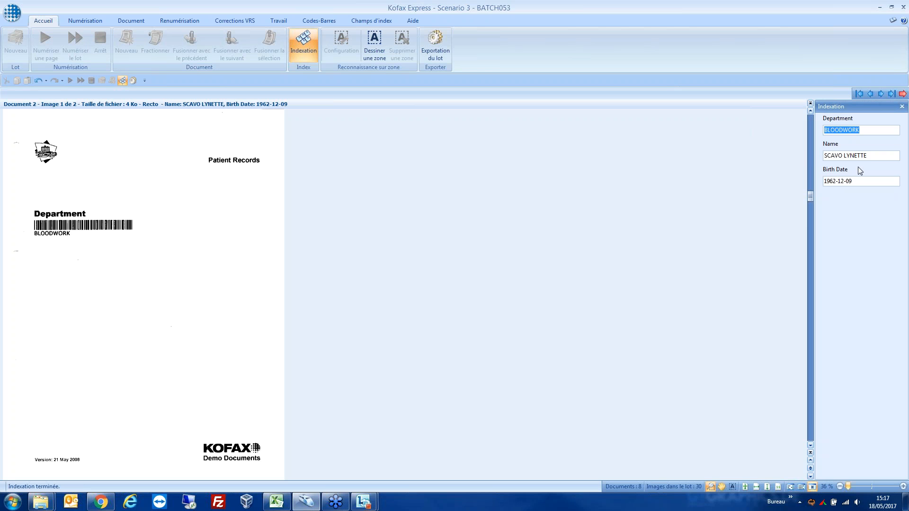
left_click(881, 94)
left_click(880, 94)
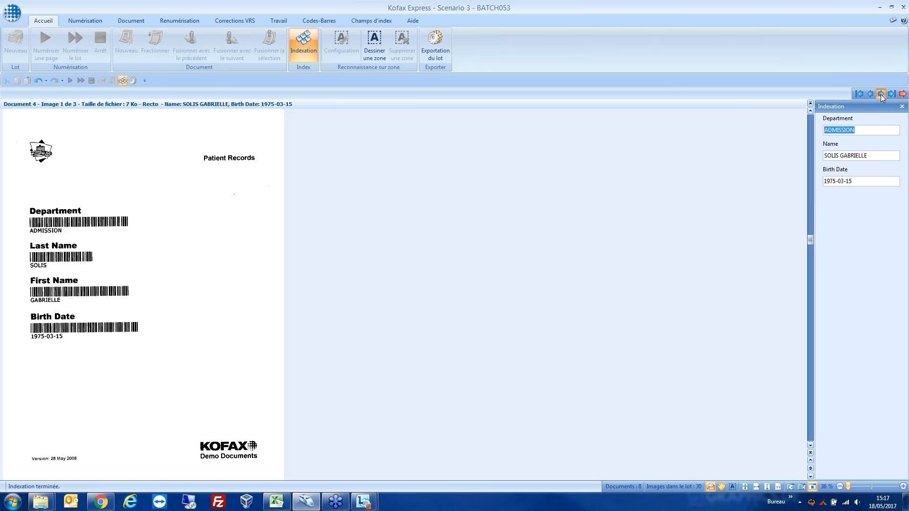
double_click(880, 93)
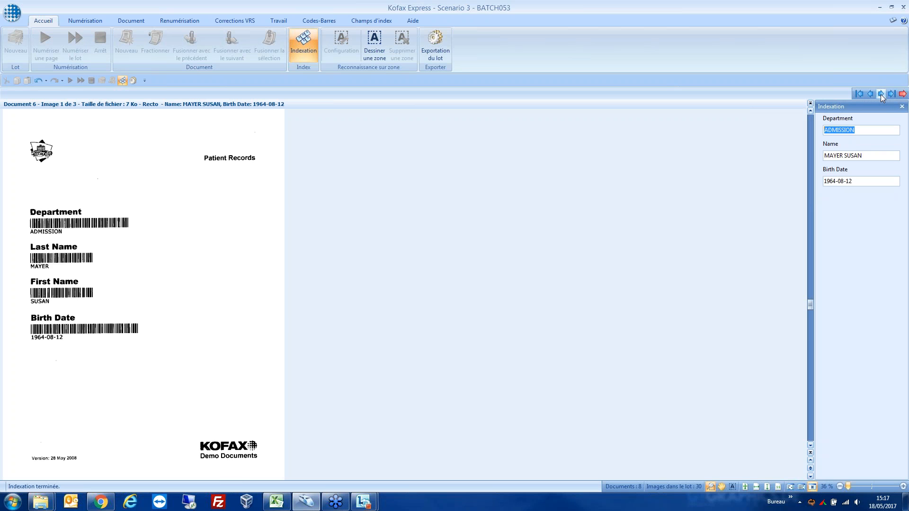
left_click(880, 94)
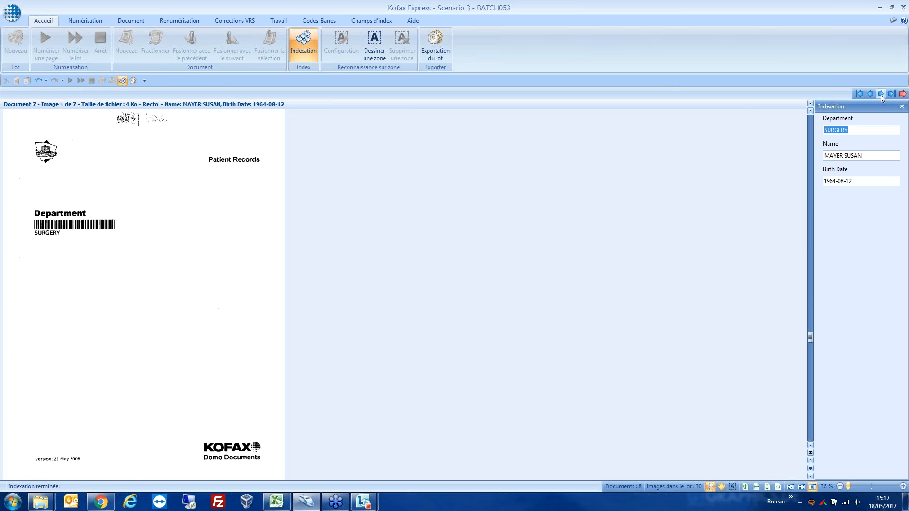
left_click(881, 94)
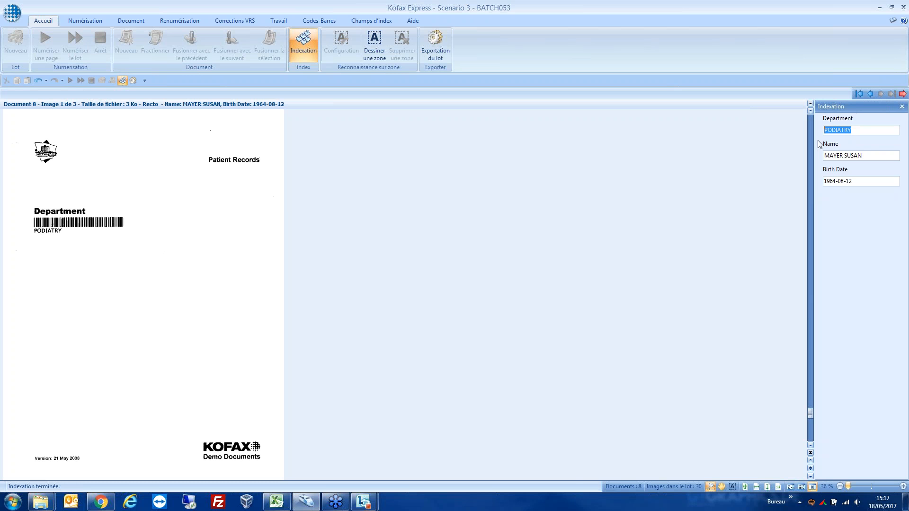
Step: Close the indexing and export batch BATCH053, confirming the export
left_click(901, 107)
left_click(336, 48)
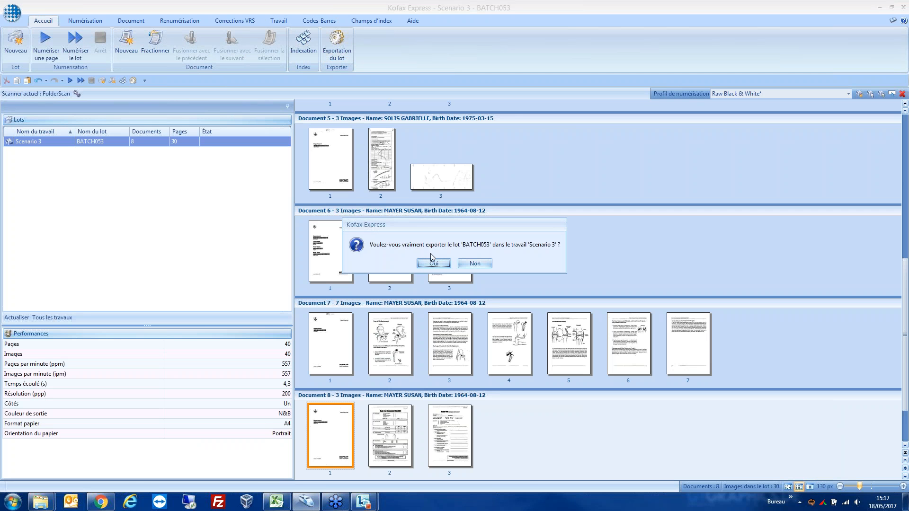
left_click(433, 263)
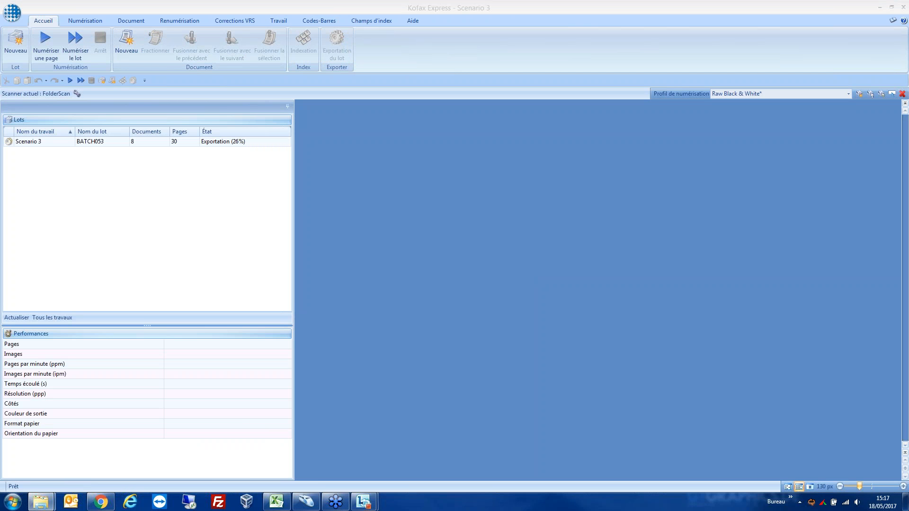
Step: In the BATCH052 export folder, open BATCH052.TXT, examine its PDF paths and index values, and put the file and folder away
left_click_drag(908, 112, 368, 111)
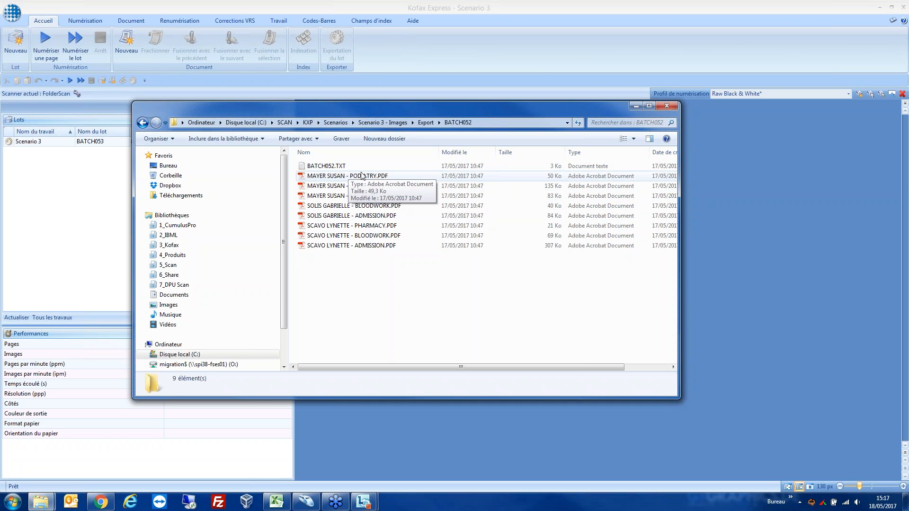
double_click(323, 167)
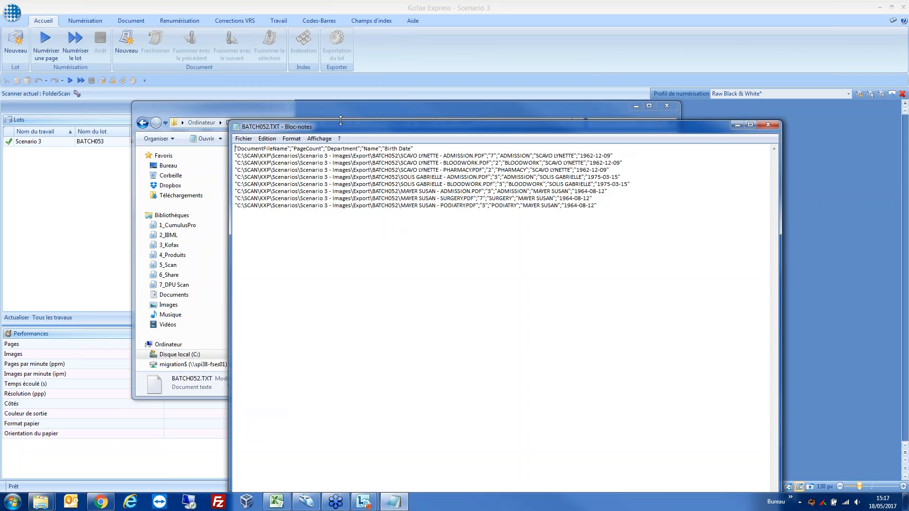
left_click_drag(340, 125, 273, 119)
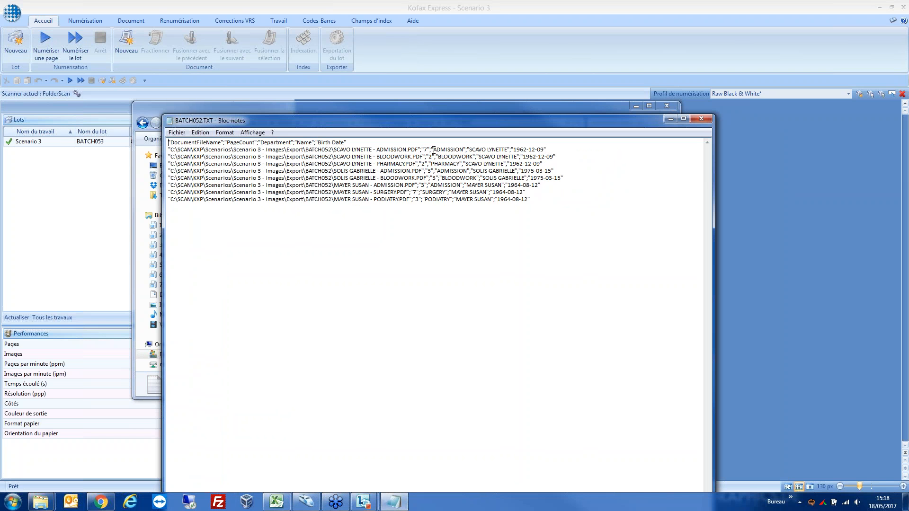
left_click_drag(434, 149, 544, 150)
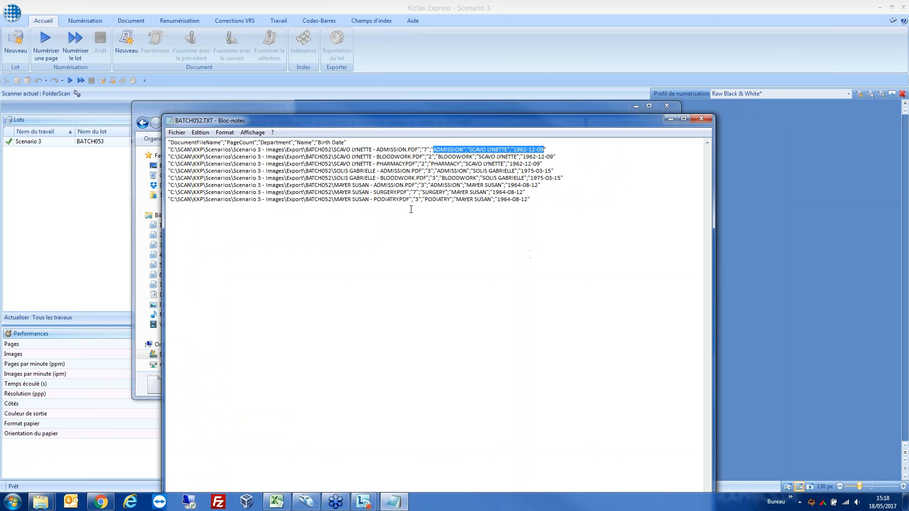
left_click_drag(531, 201, 337, 207)
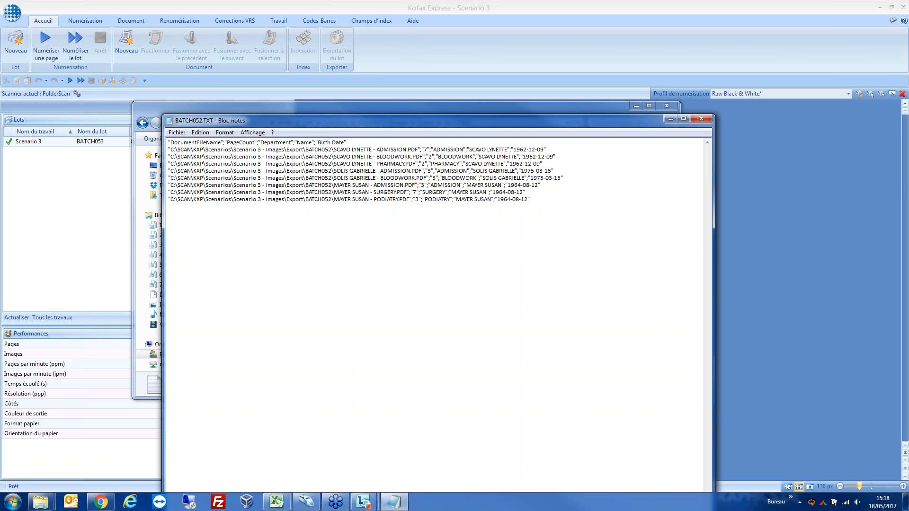
left_click_drag(431, 149, 487, 150)
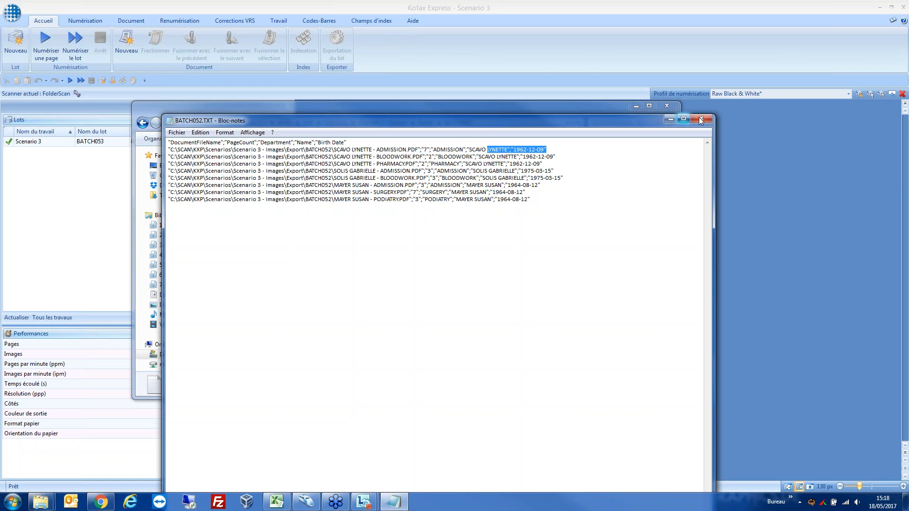
left_click(702, 120)
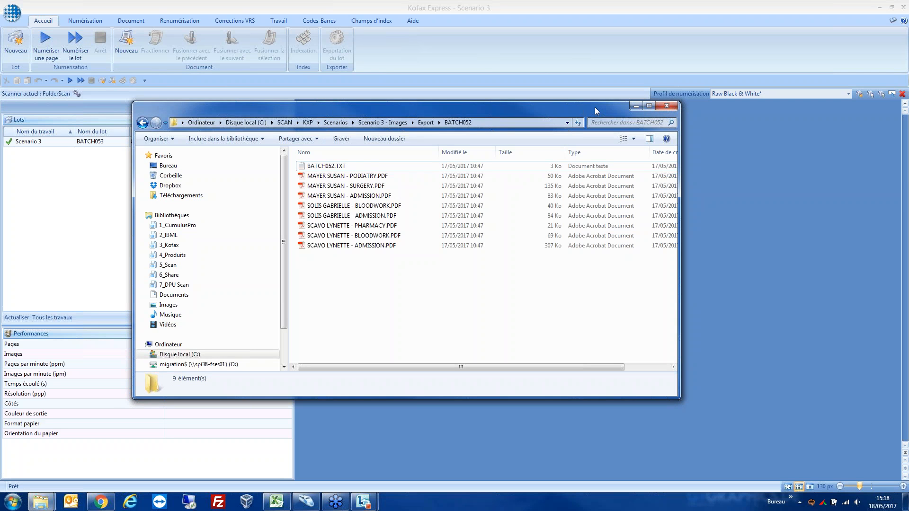
left_click(636, 107)
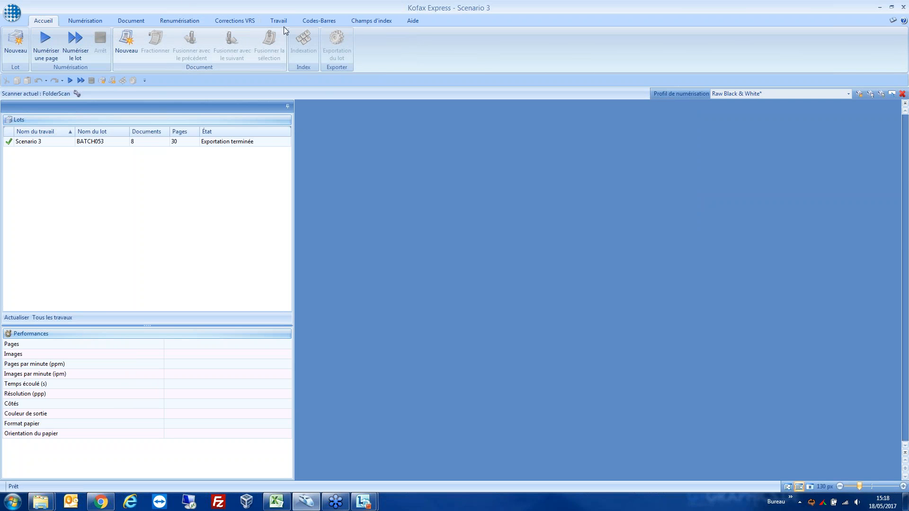
Step: Switch the current job to Scenario 5 - Courrier entrant et distribution
left_click(284, 24)
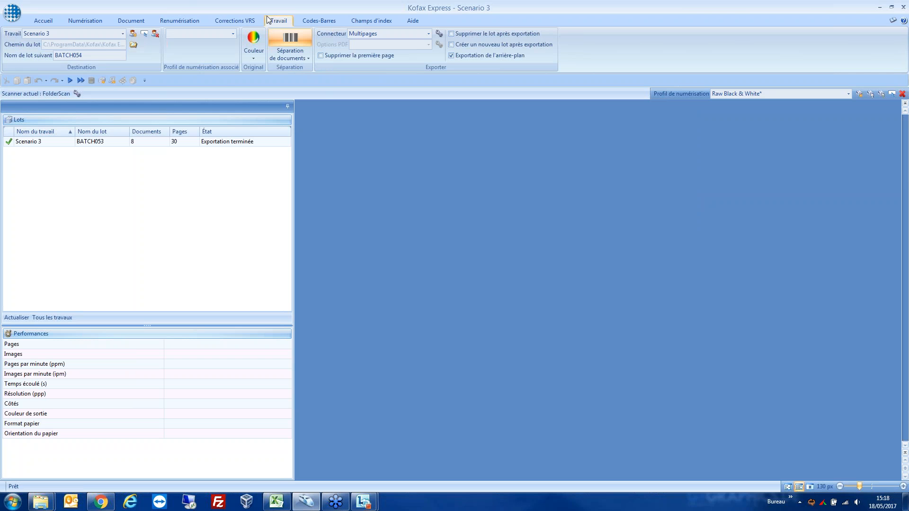
left_click(122, 33)
scroll(63, 232, "down", 1)
left_click(48, 232)
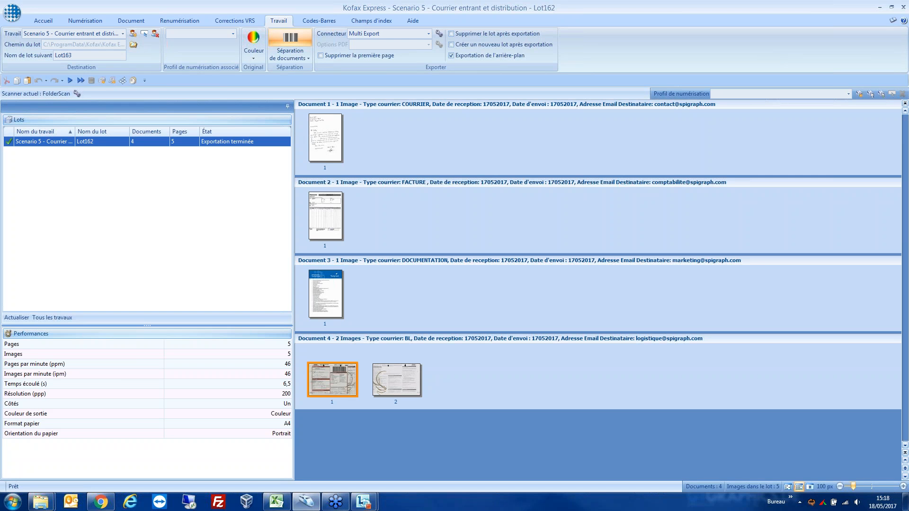
Step: Delete the exported batch Lot162 and scan a new batch for the incoming mail job
right_click(41, 145)
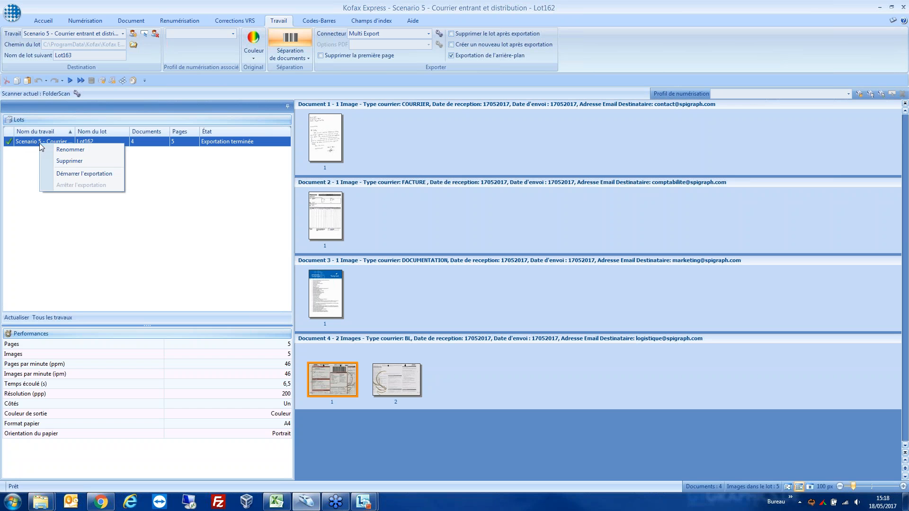
left_click(65, 162)
left_click(451, 265)
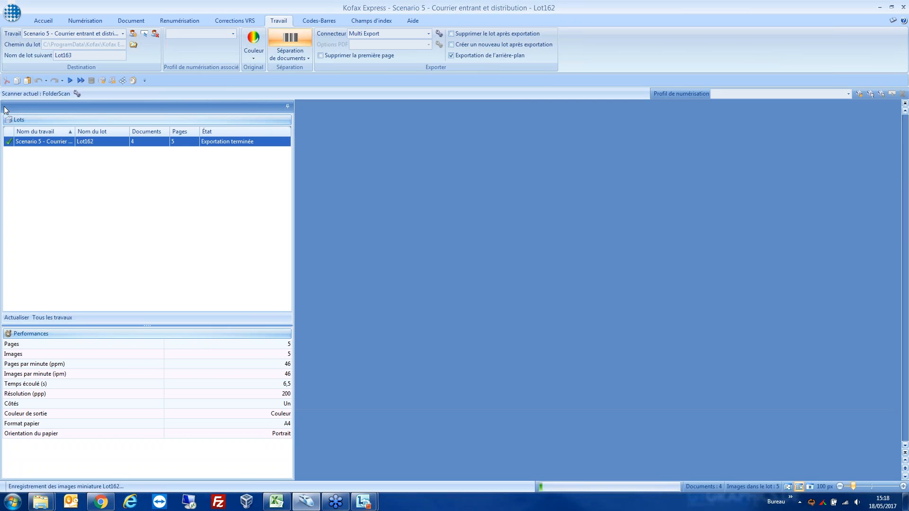
left_click(81, 81)
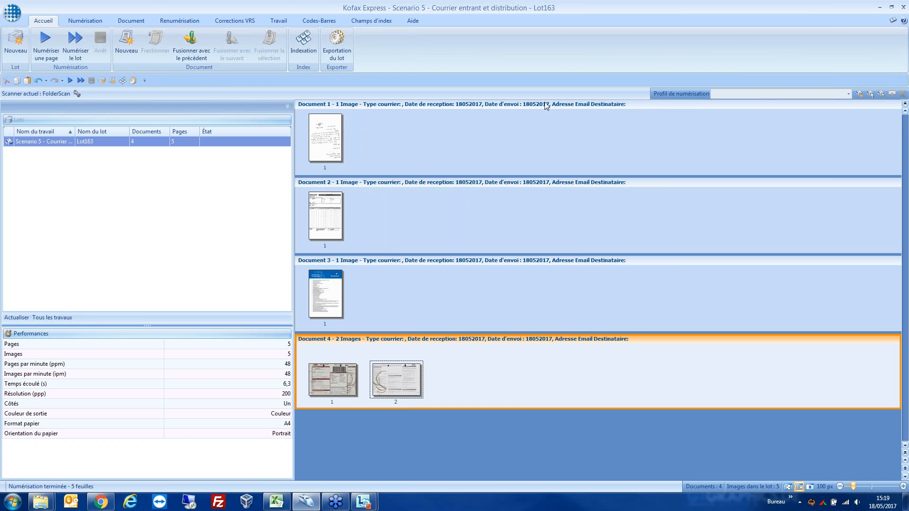
Step: Open the upside-down handwritten letter in Document 1, rotate it 180°, and return to the thumbnail view
double_click(327, 138)
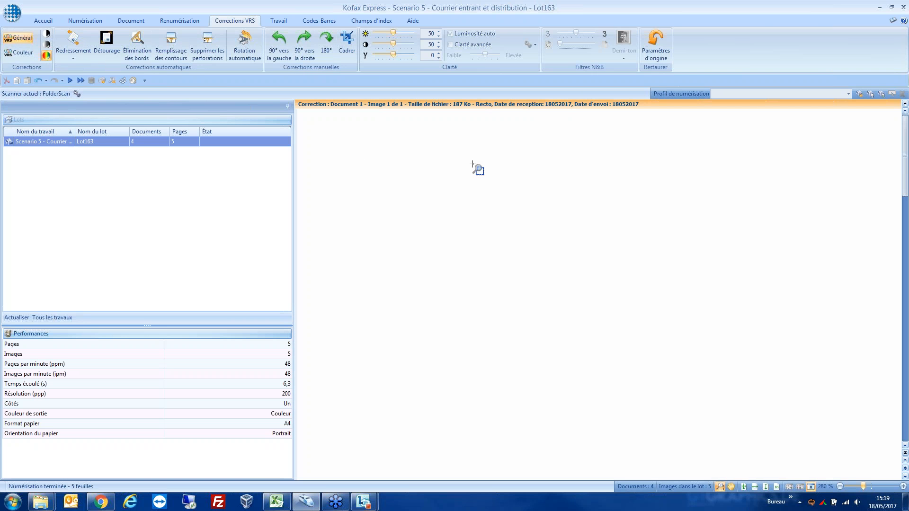
left_click_drag(863, 487, 847, 487)
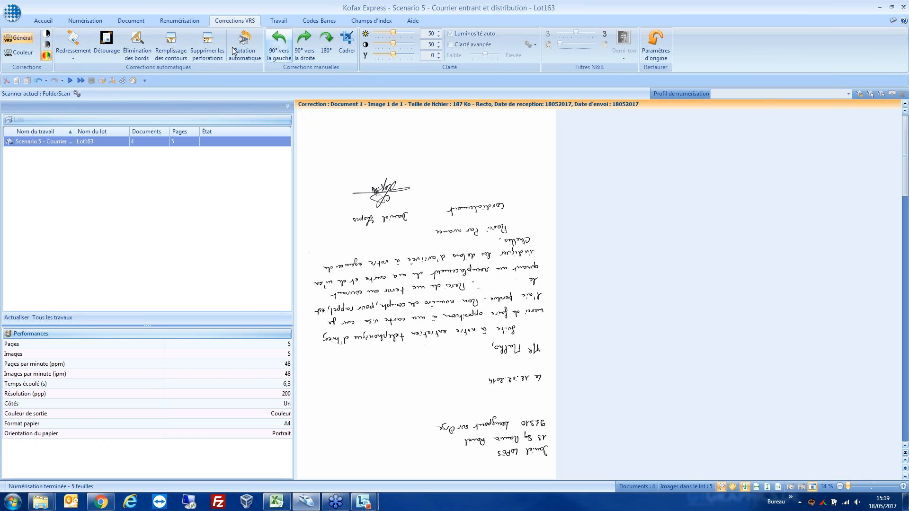
mouse_move(384, 175)
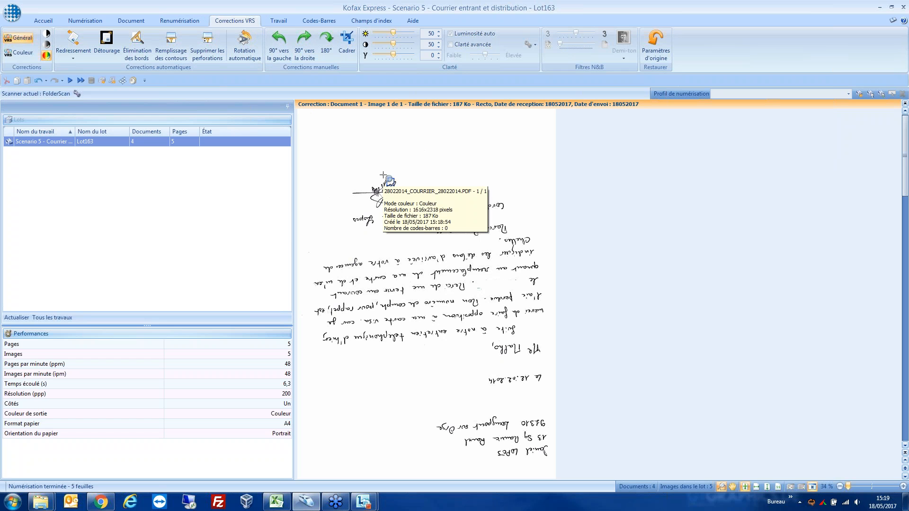
right_click(350, 146)
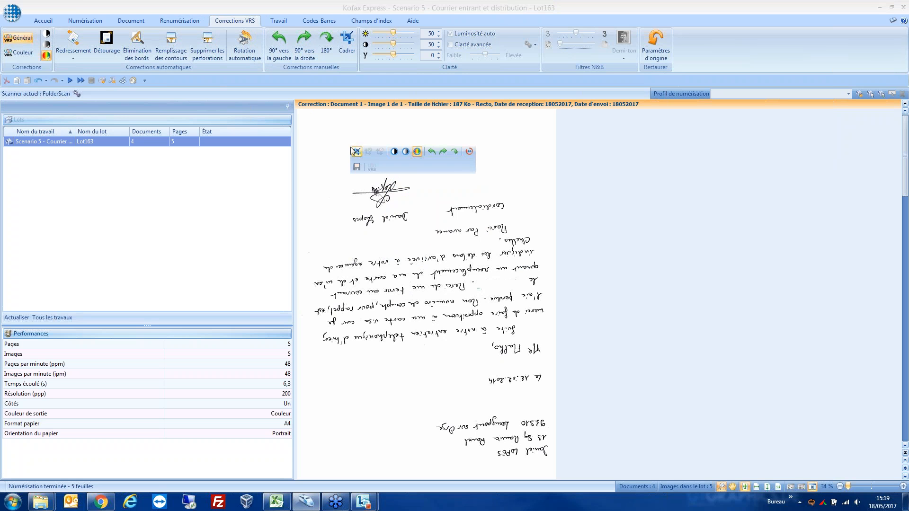
left_click(455, 154)
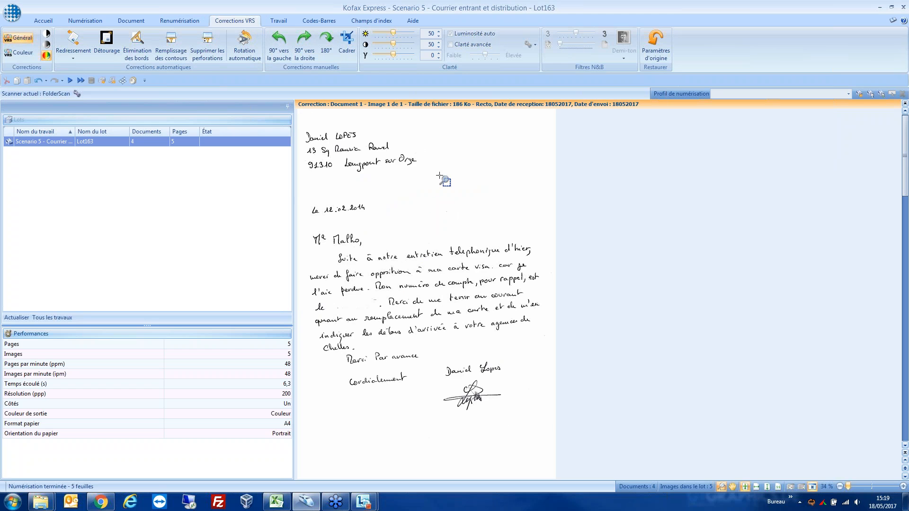
double_click(421, 213)
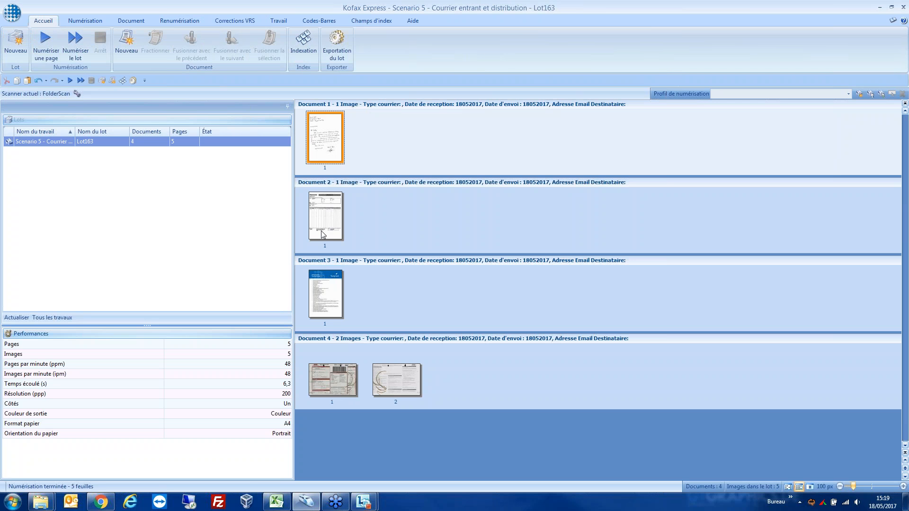
Step: Start indexing the batch and classify the handwritten letter in Document 1 as COURRIER with Divers as the recipient
left_click(305, 44)
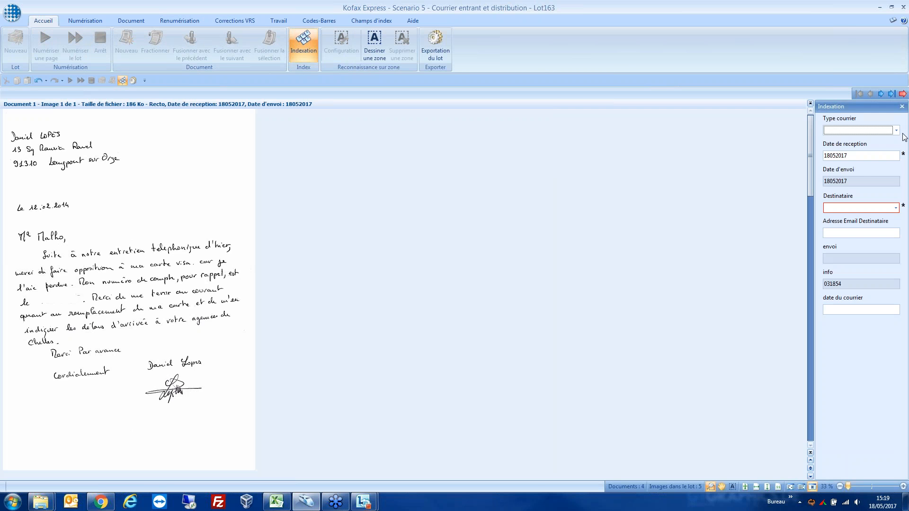
left_click(903, 136)
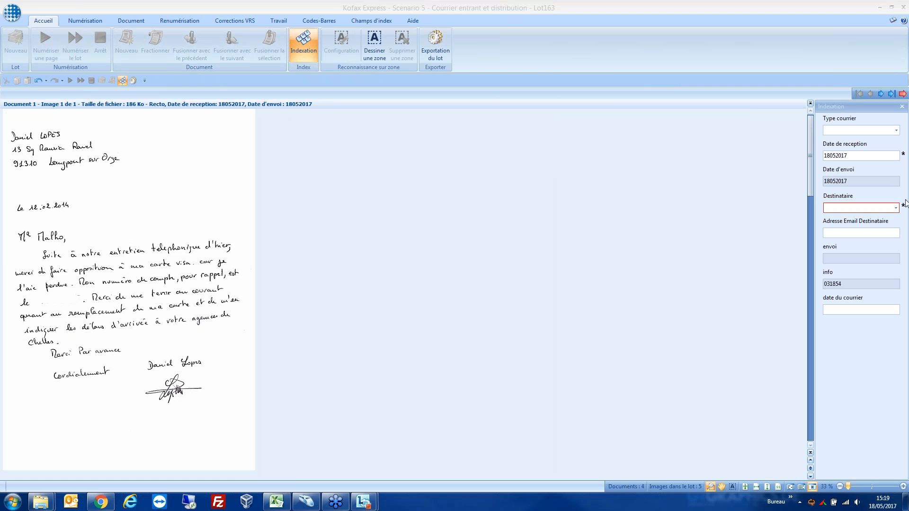
mouse_move(102, 138)
left_click(835, 131)
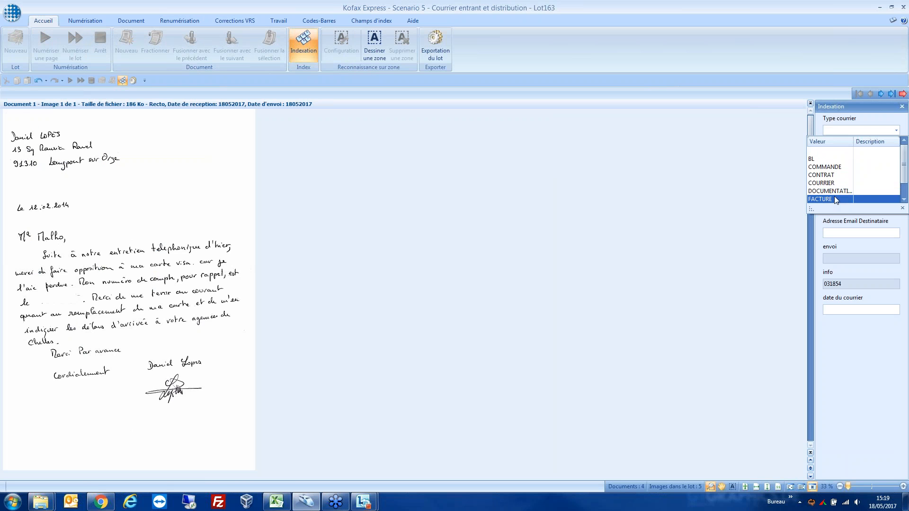
scroll(835, 185, "down", 1)
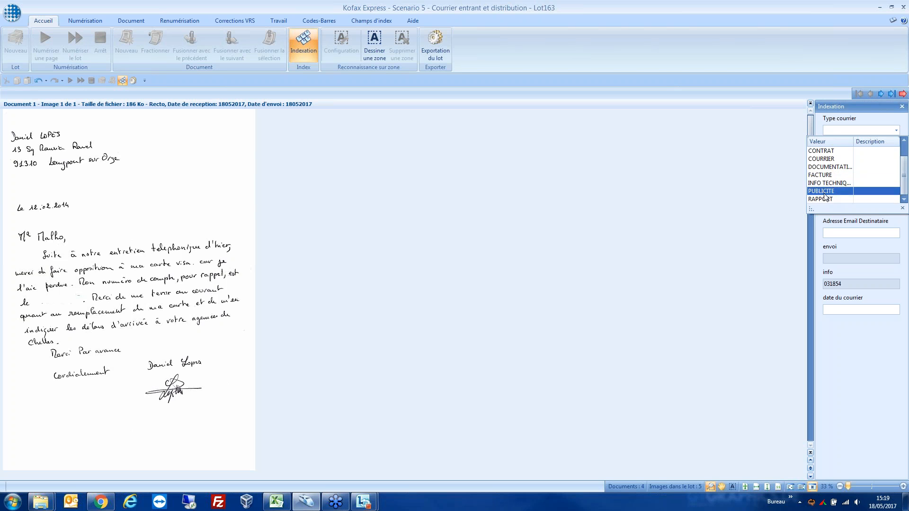
left_click(828, 160)
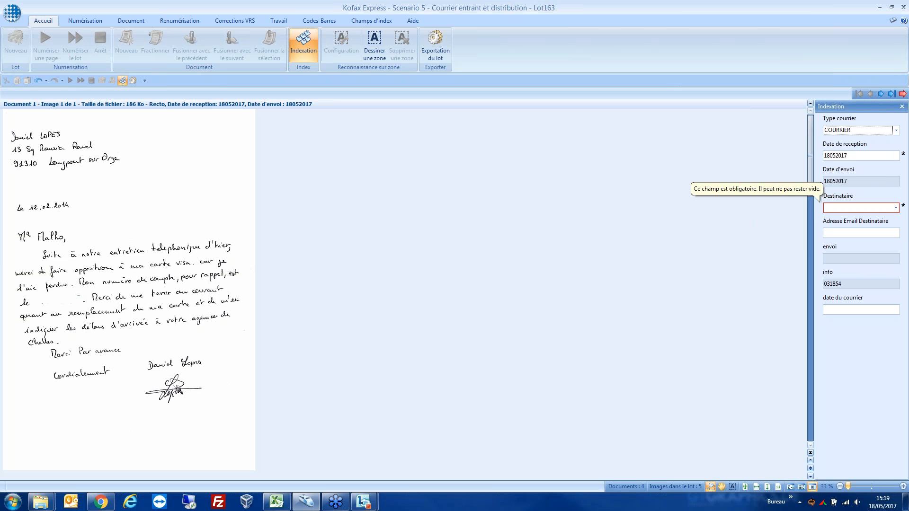
left_click(899, 211)
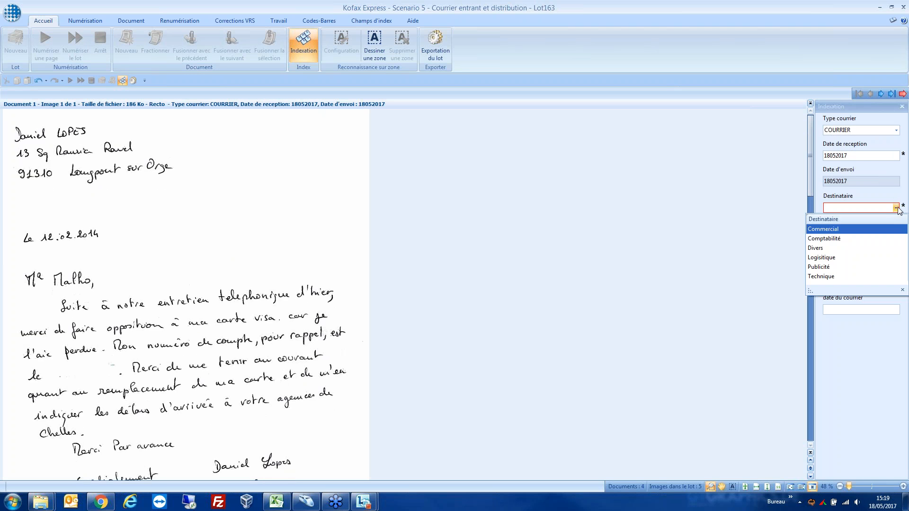
left_click(824, 249)
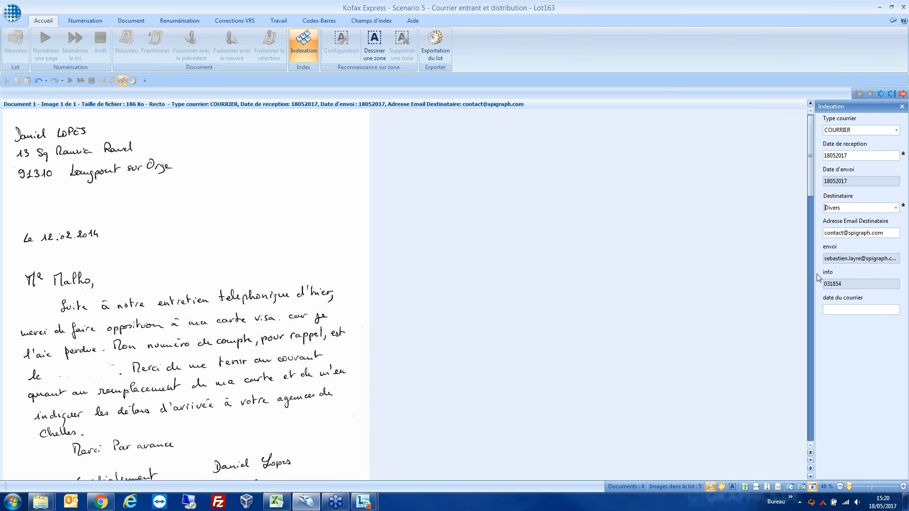
Step: Enter 12022014 as the date du courrier for Document 1, enlarging the letter to read its date
left_click(834, 309)
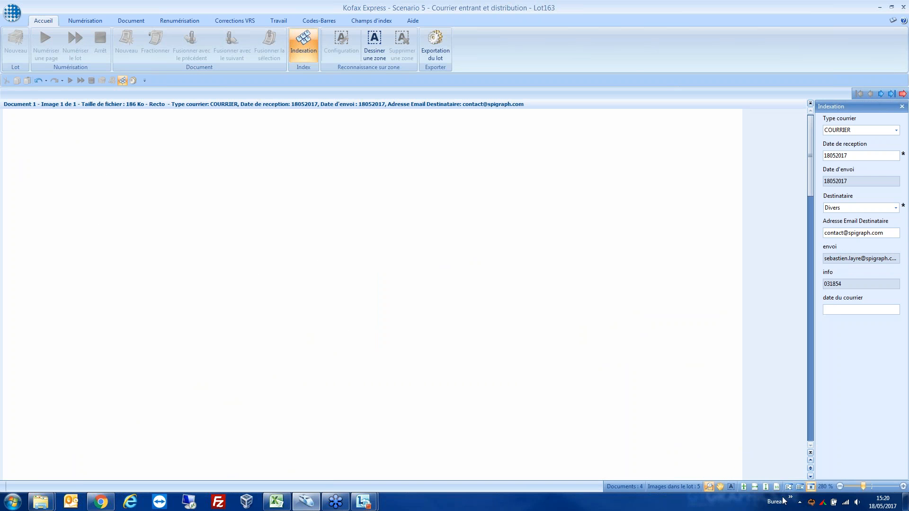
left_click(851, 487)
left_click(721, 487)
left_click_drag(41, 253, 489, 248)
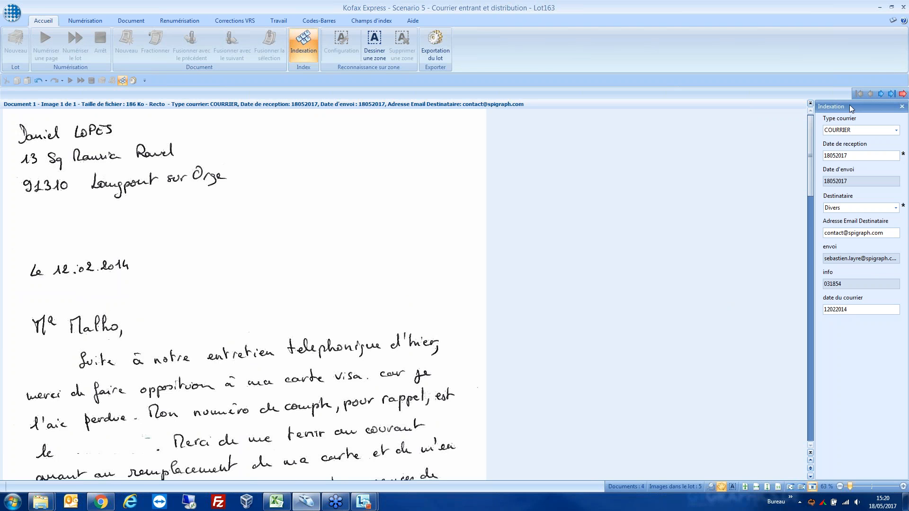
Step: Index the Panasonic invoice in Document 2 as FACTURE with recipient Comptabilité and date du courrier 12112013
left_click(879, 93)
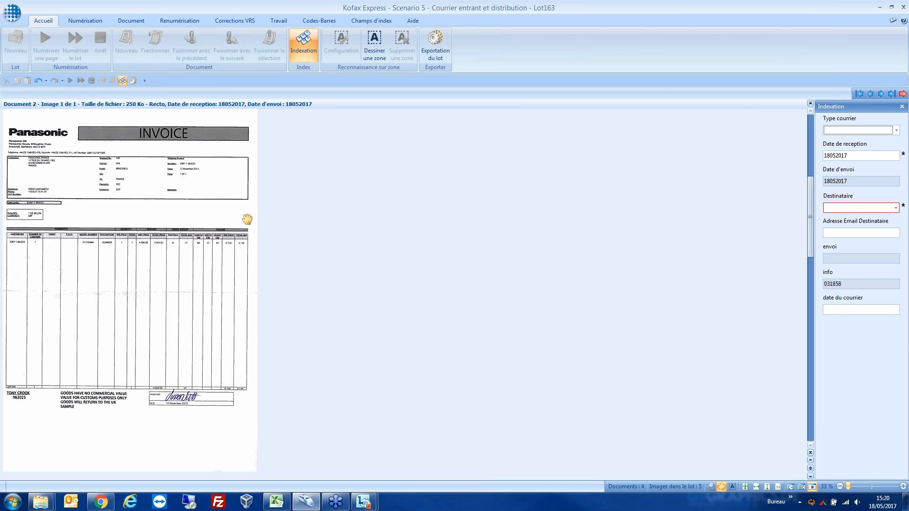
left_click(848, 131)
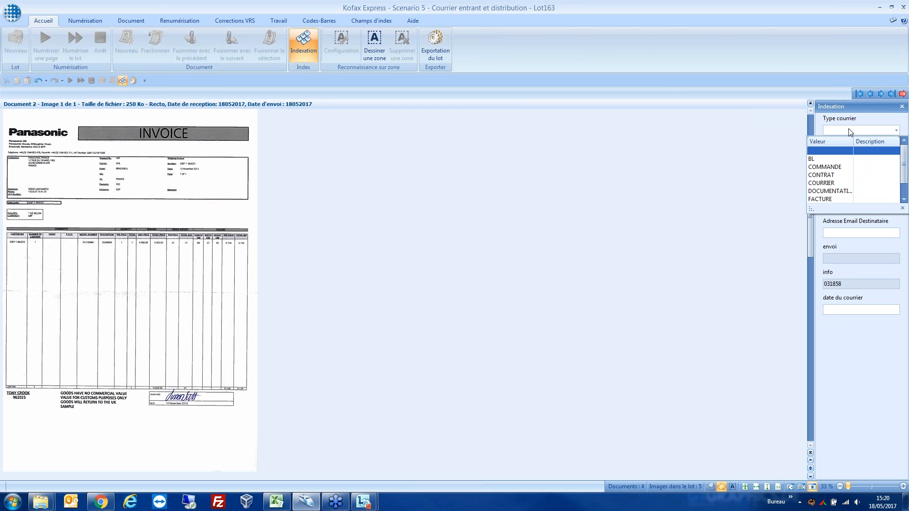
left_click(832, 199)
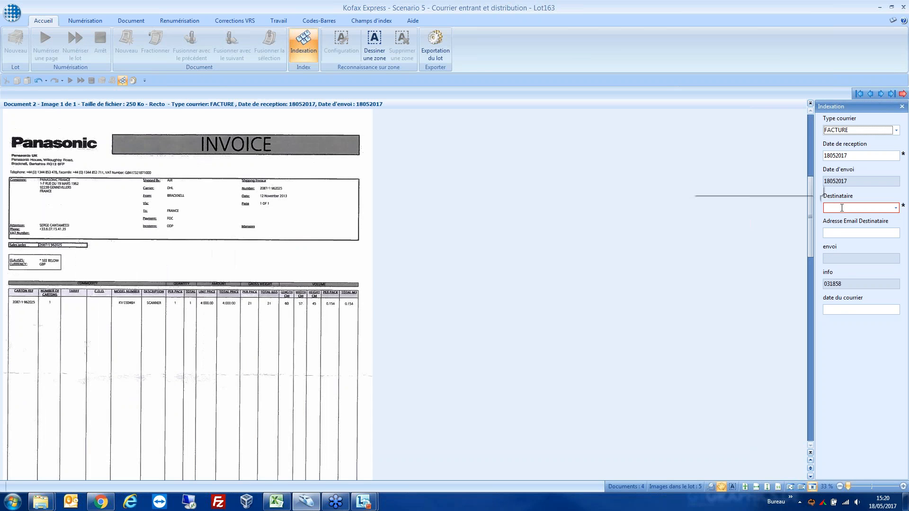
left_click(896, 208)
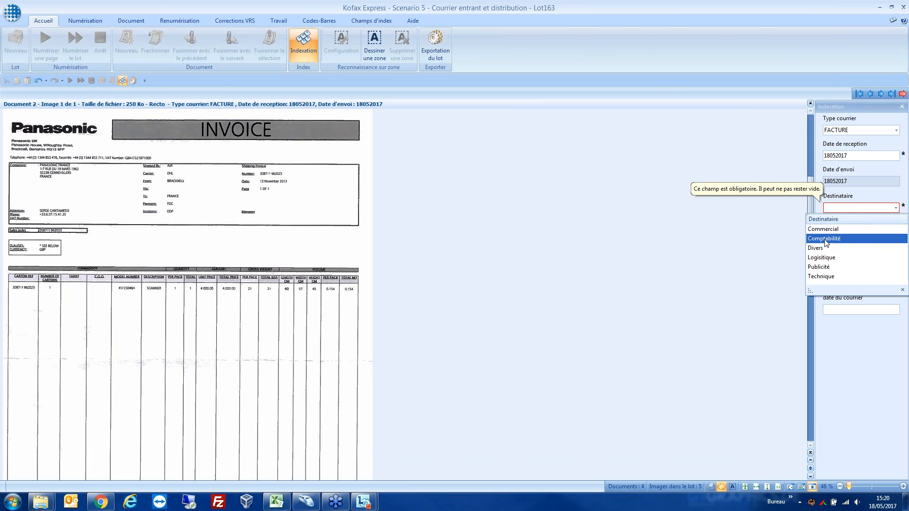
left_click(826, 239)
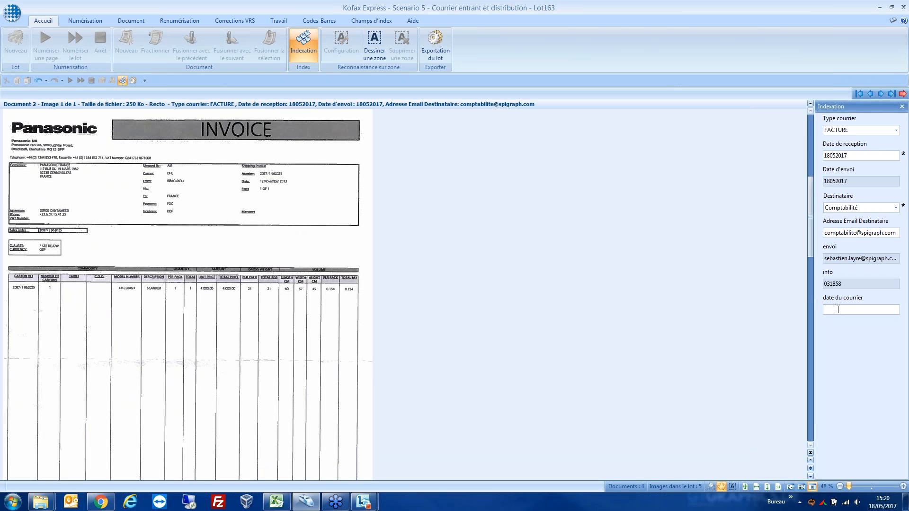
left_click(838, 310)
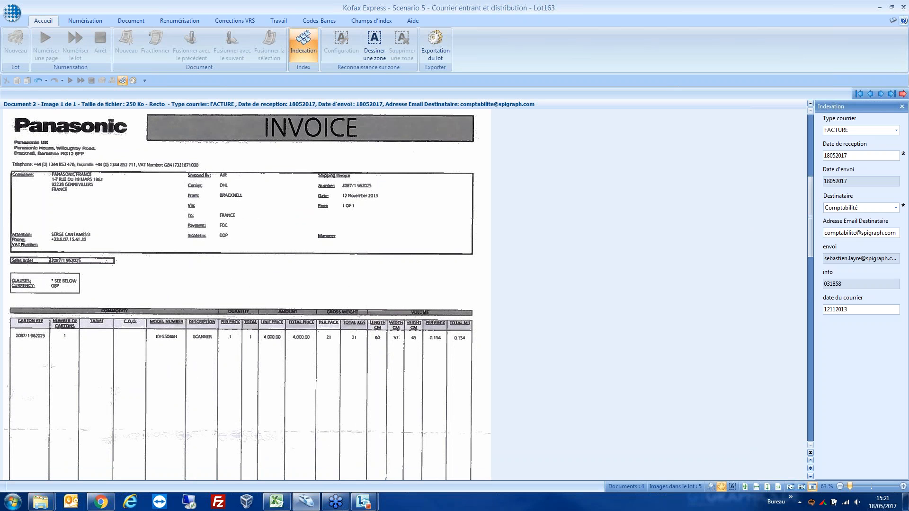
Step: Index the Kofax Express feature sheet in Document 3 as DOCUMENTATION with recipient Publicité, leaving the date du courrier empty
left_click(880, 93)
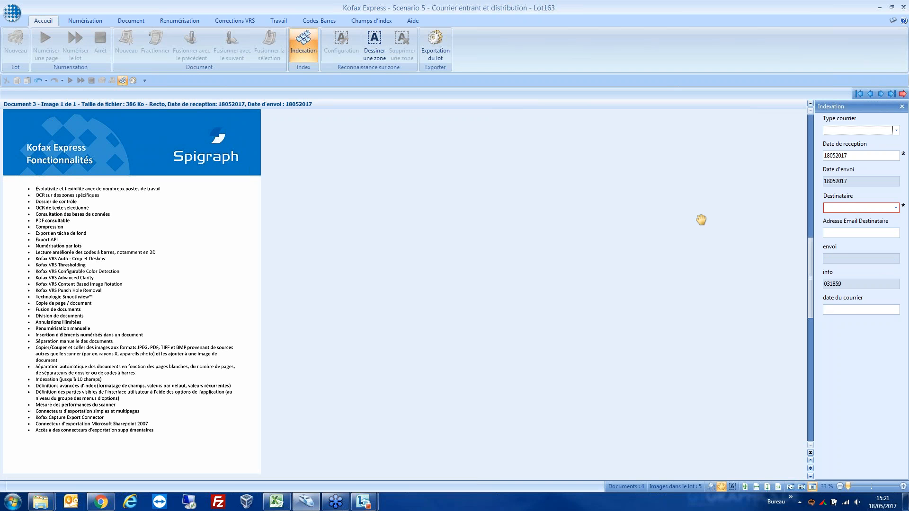
left_click(840, 130)
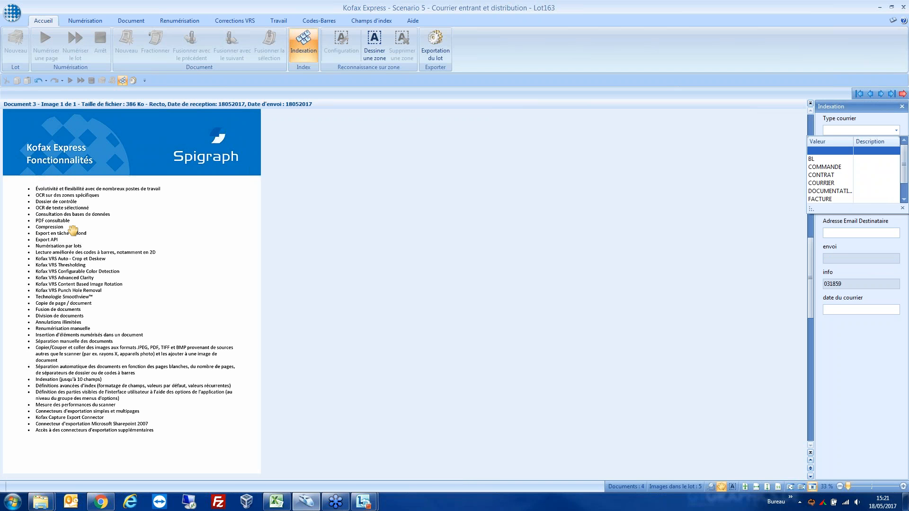
left_click(828, 191)
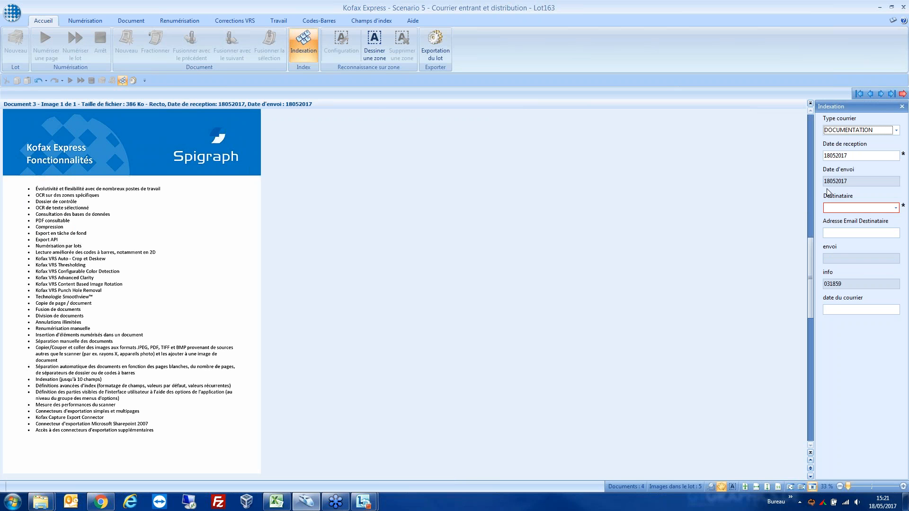
left_click(896, 208)
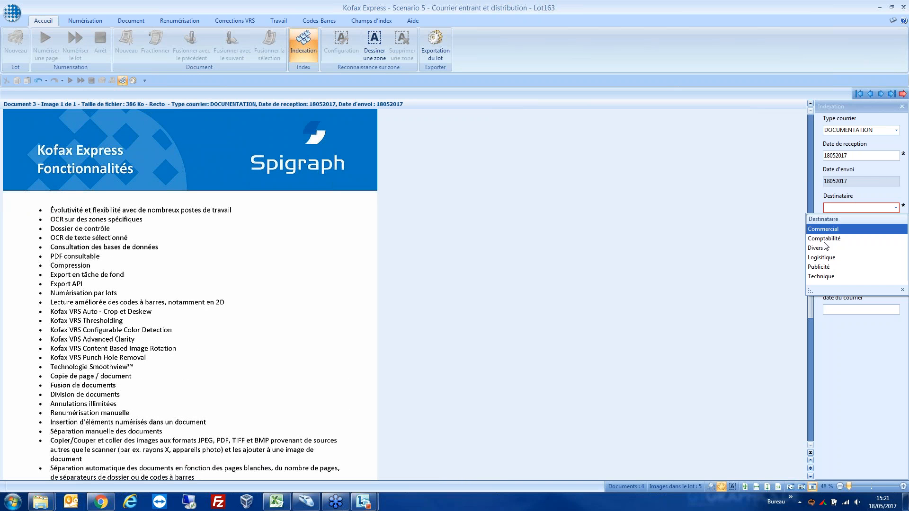
left_click(825, 268)
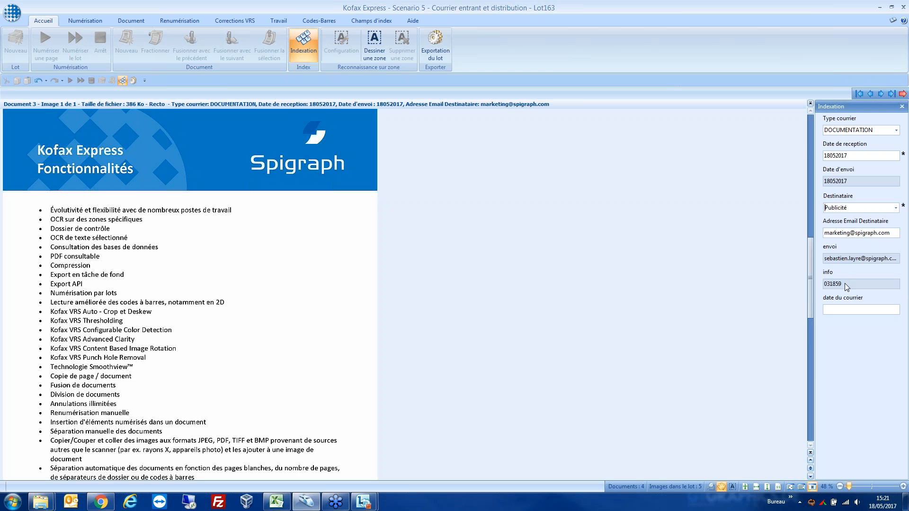
left_click(835, 310)
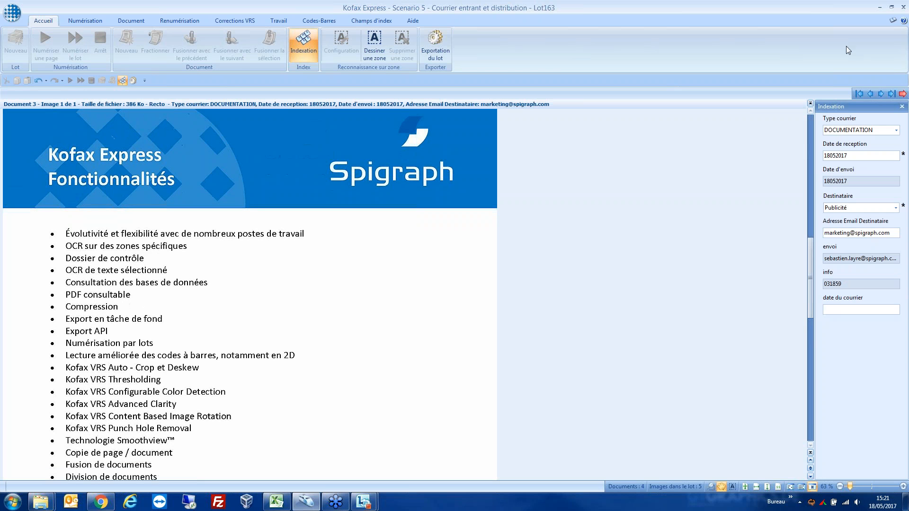
Step: Index the DHL airwaybill in Document 4 as BL with Logisitique as the recipient
key("Return")
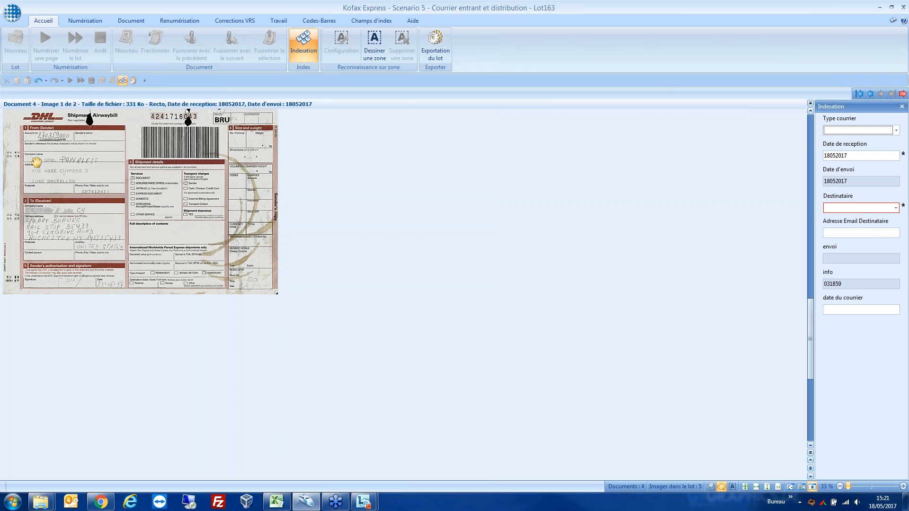
left_click(892, 130)
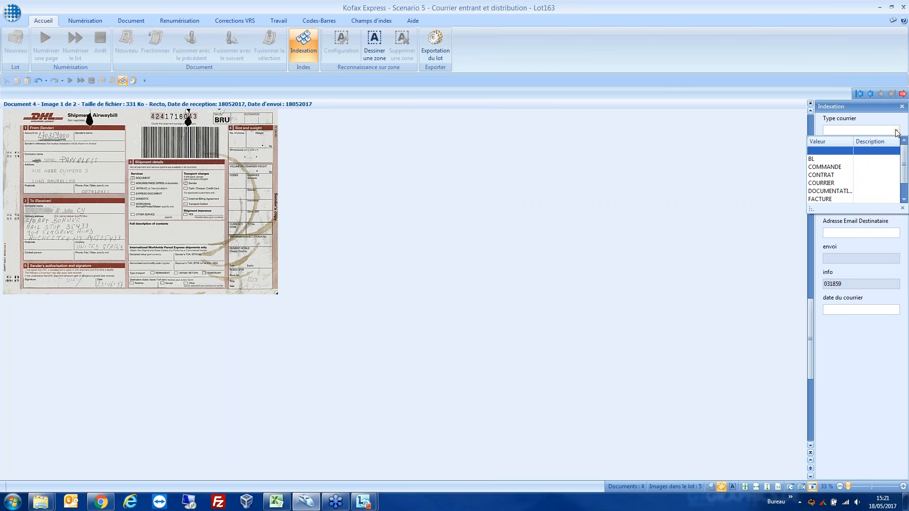
left_click(843, 158)
left_click(896, 209)
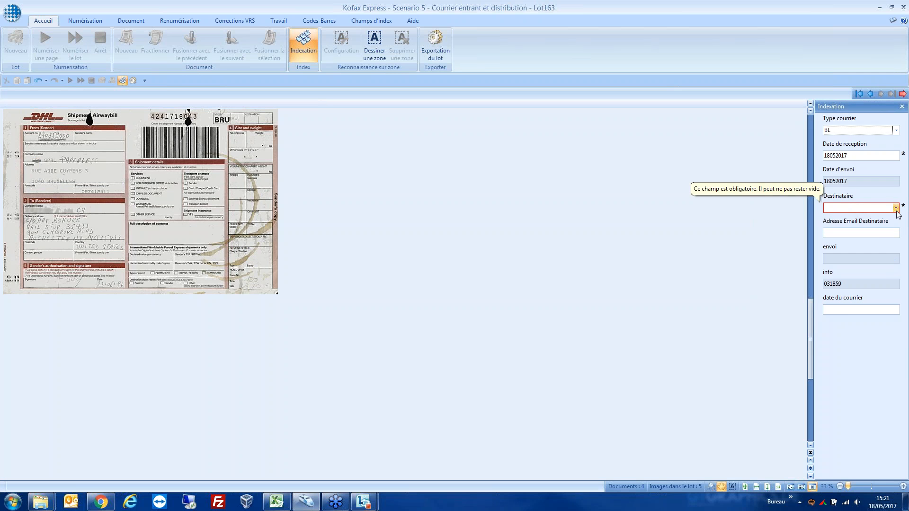
left_click(832, 259)
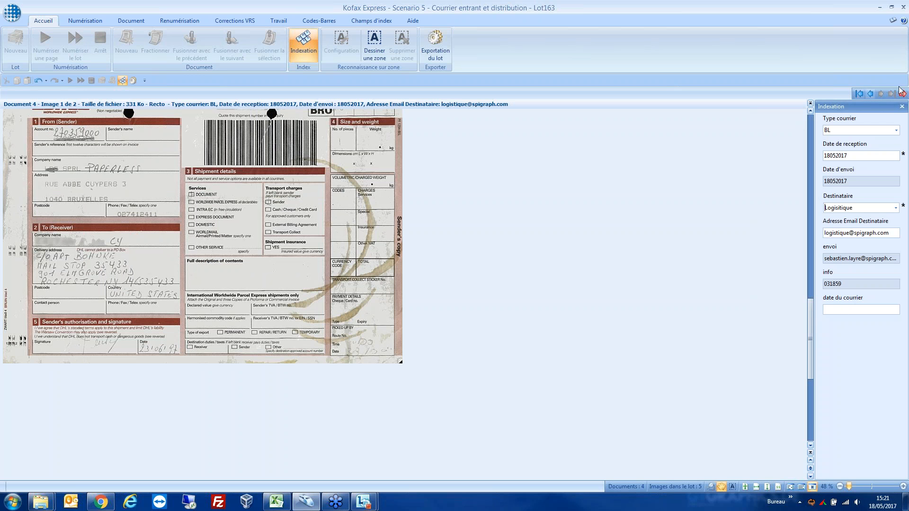
Step: Export the indexed batch Lot163 of the incoming mail job
left_click(436, 45)
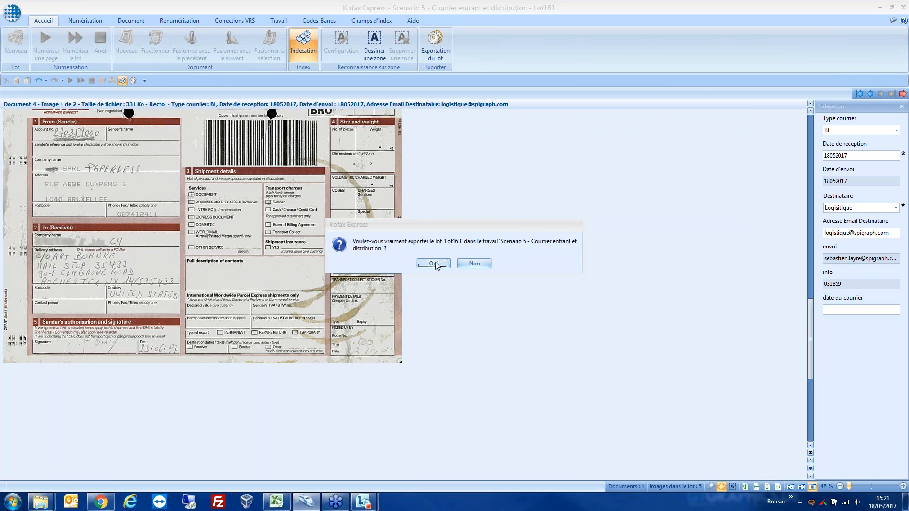
left_click(434, 264)
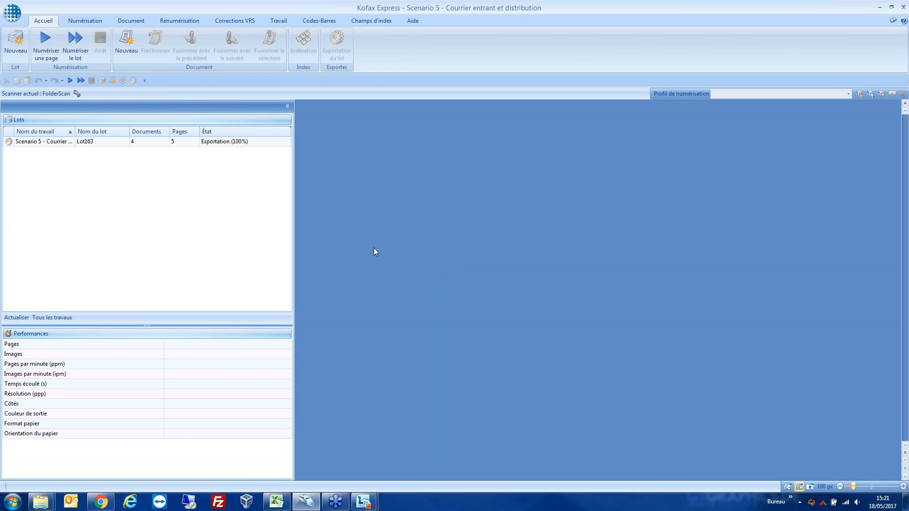
Step: Switch to Windows Explorer and check the exported letter in the Divers subfolder of COURRIER in the 18052017 export folder
key("alt+Tab")
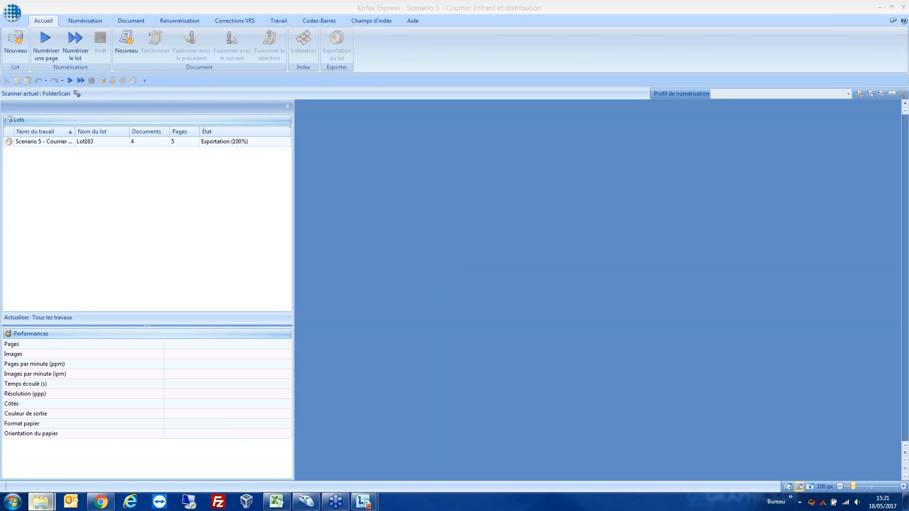
mouse_move(41, 502)
left_click_drag(908, 147, 392, 103)
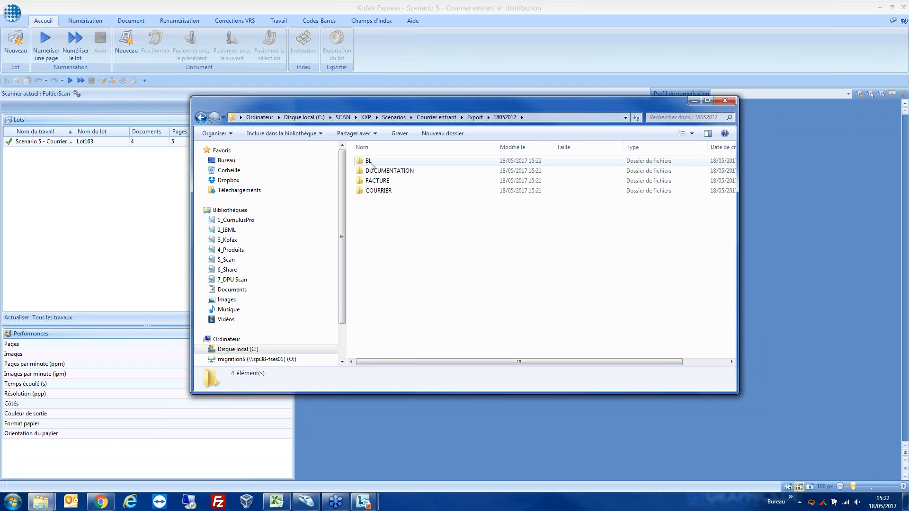
left_click(374, 193)
double_click(374, 191)
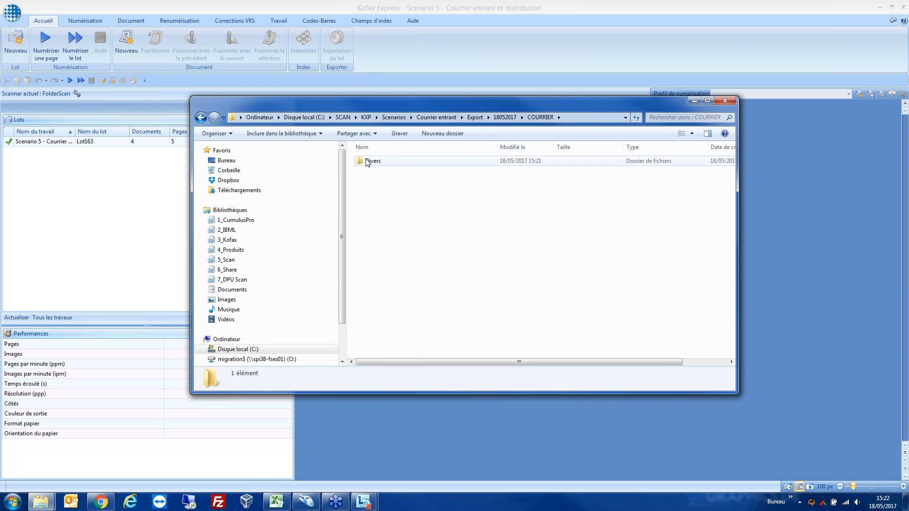
double_click(368, 162)
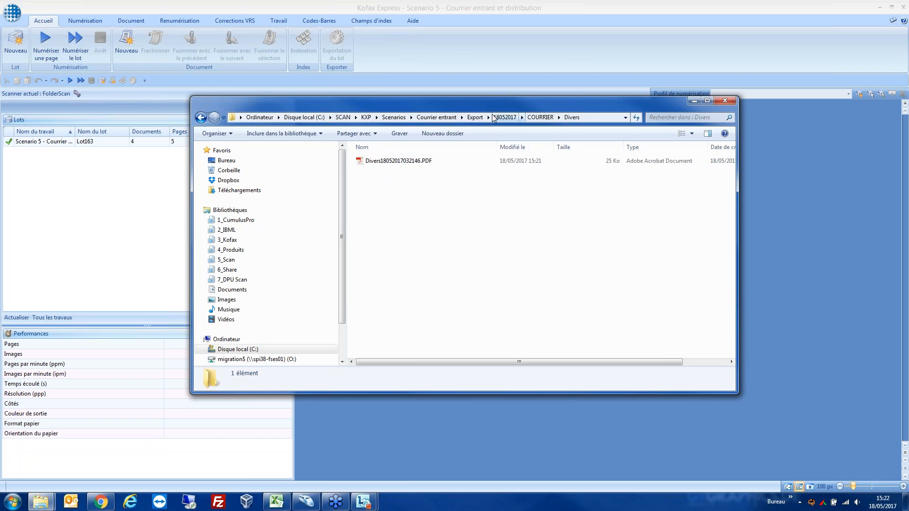
Step: Return to the 18052017 folder and open the exported invoice PDF from FACTURE > Comptabilité
left_click(540, 117)
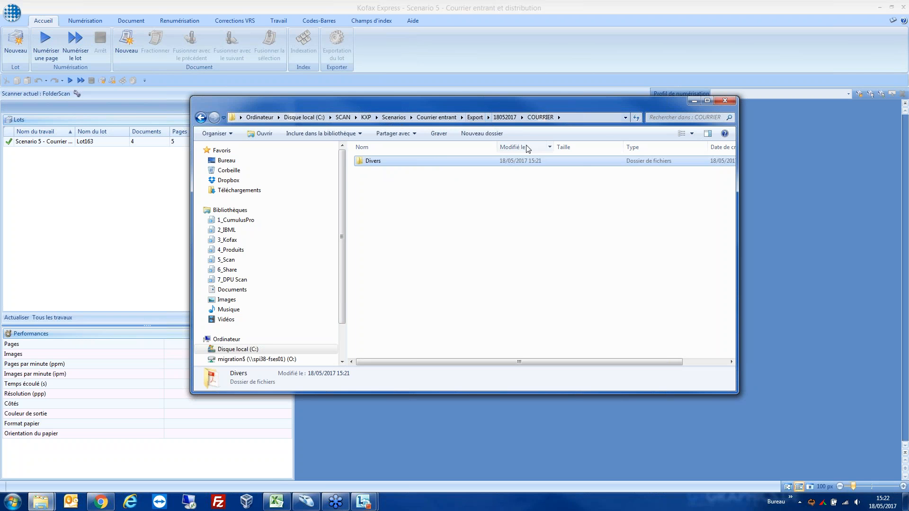
left_click(505, 118)
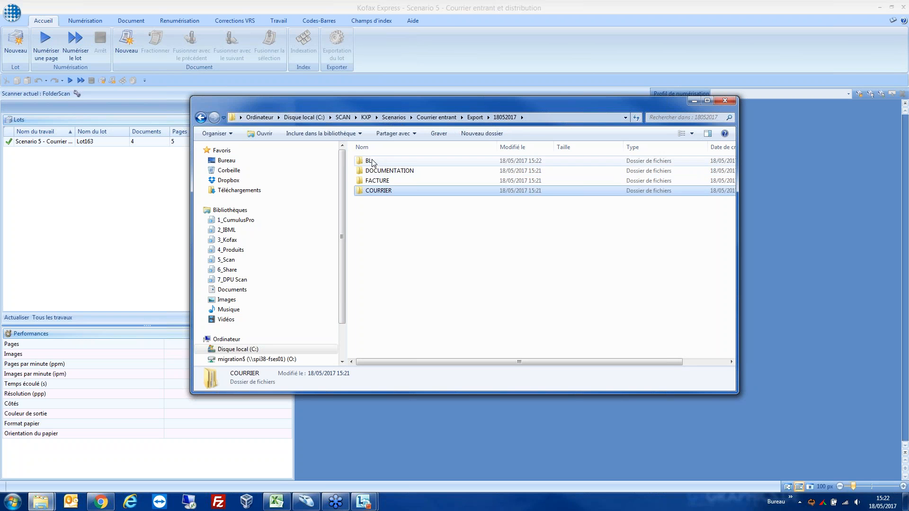
double_click(375, 180)
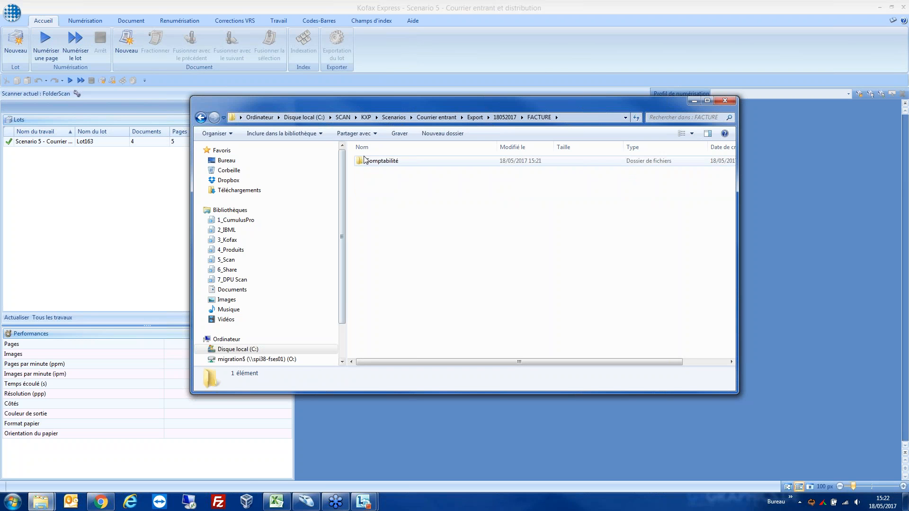
double_click(370, 161)
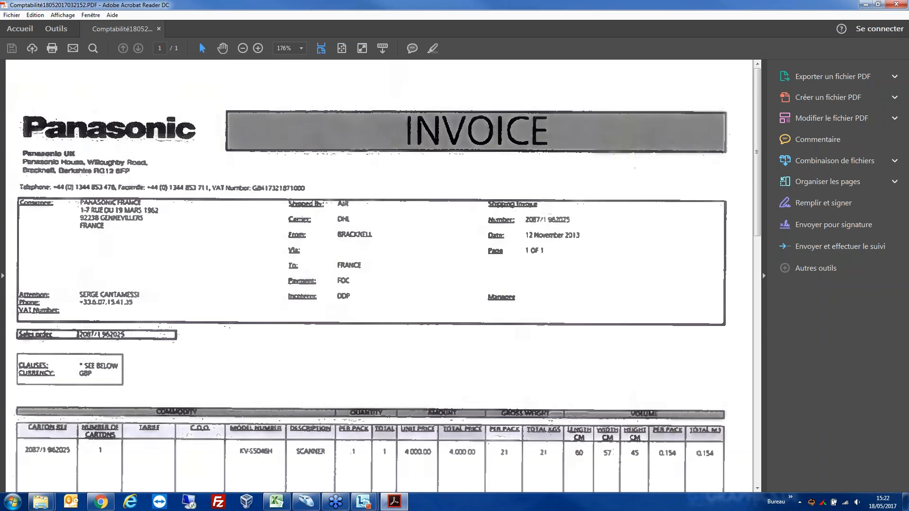
Step: View the exported Panasonic invoice through to its signature block and close the PDF and the export folder window
scroll(378, 275, "down", 14)
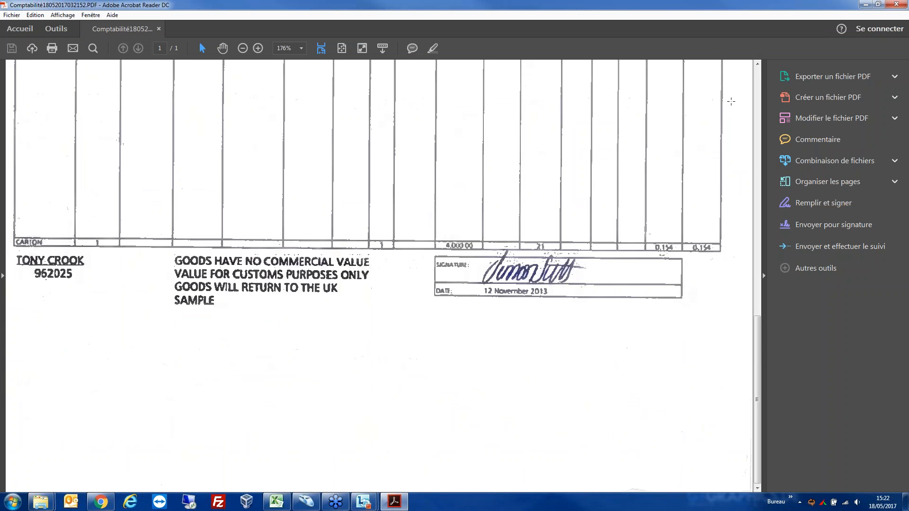
left_click(895, 5)
left_click(719, 100)
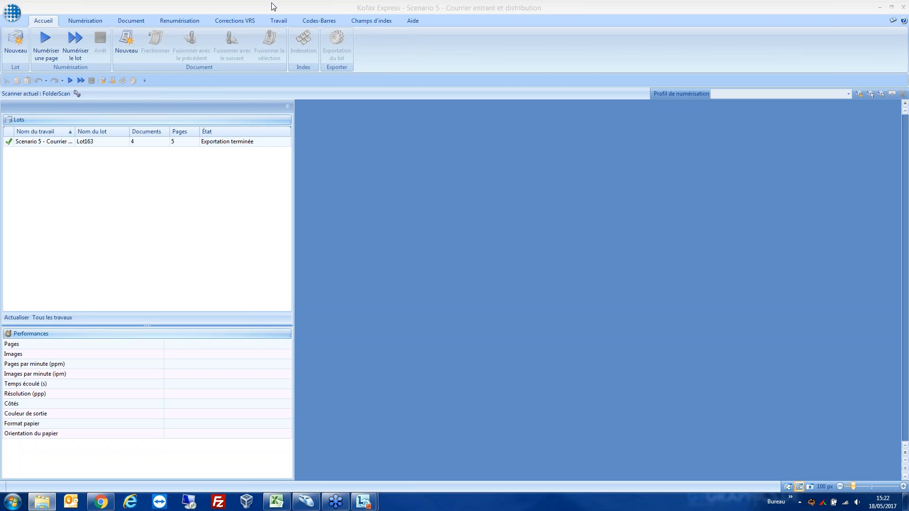
Step: Switch back to Kofax Express and permanently delete the exported batch Lot163 from the incoming mail job
double_click(51, 142)
right_click(49, 142)
left_click(71, 161)
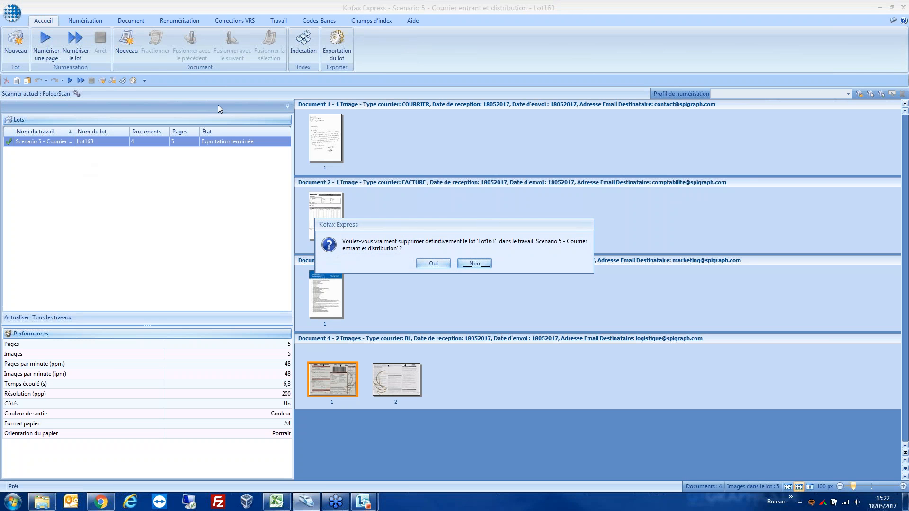
left_click(441, 266)
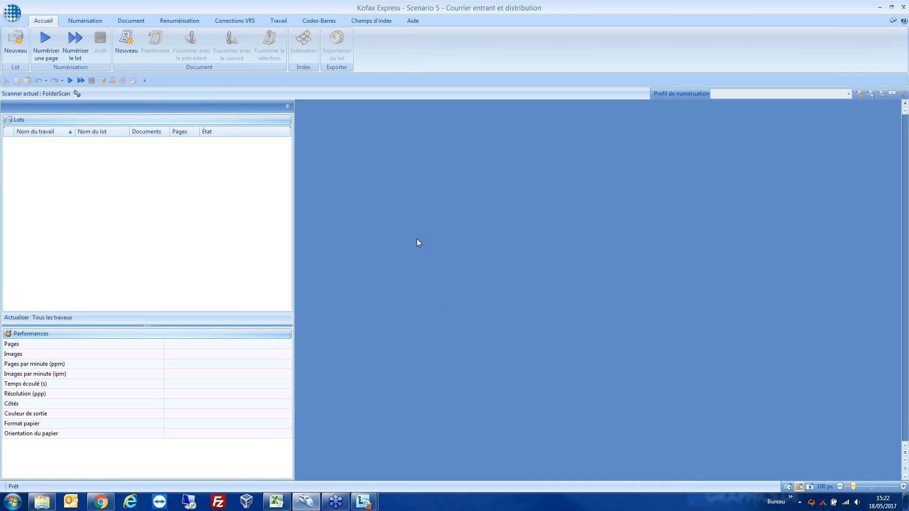
Step: Make Scenario Factures the current job and scan its batch of invoices
left_click(278, 20)
left_click(81, 33)
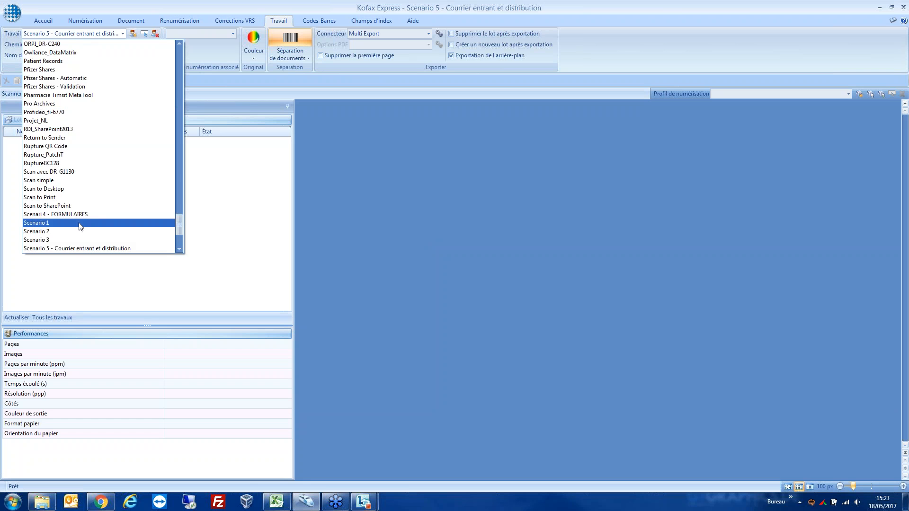
scroll(76, 230, "down", 1)
left_click(50, 234)
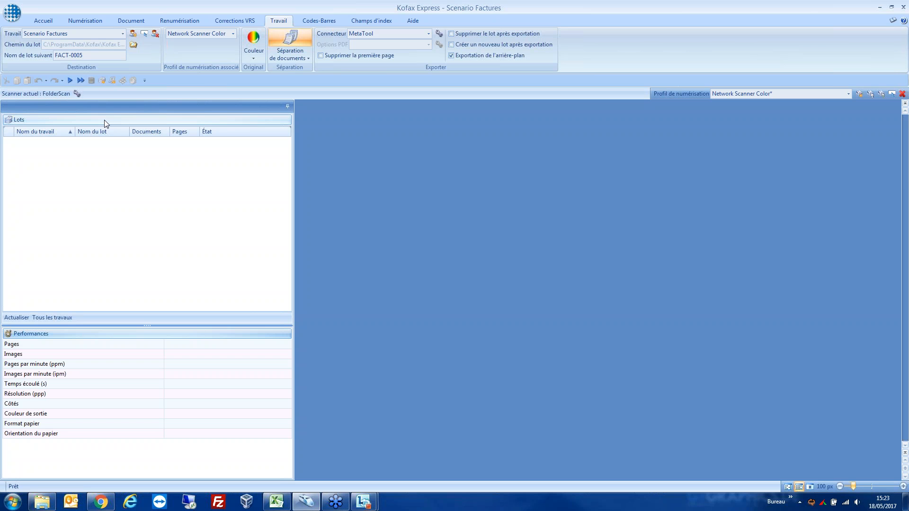
left_click(81, 80)
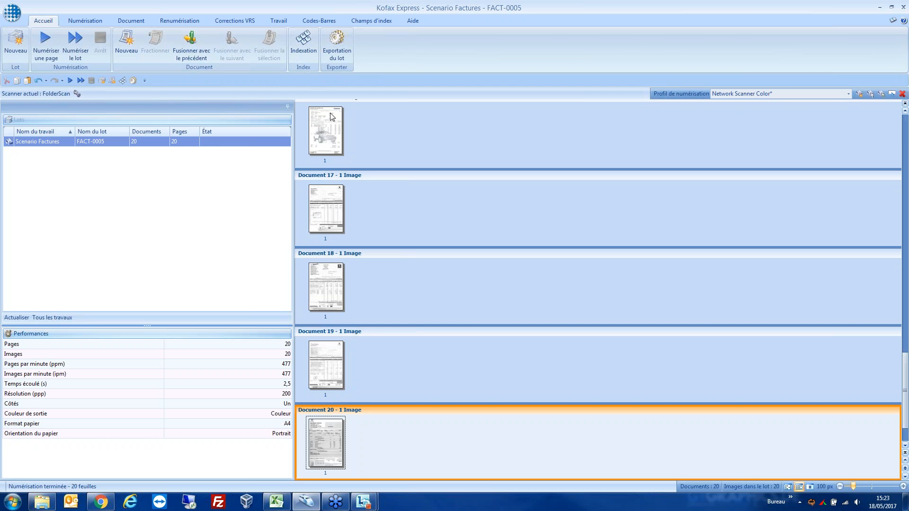
Step: Look through the scanned invoices from Document 1 onward, viewing Document 6 enlarged before returning to the thumbnails
scroll(381, 184, "up", 6)
scroll(381, 185, "up", 9)
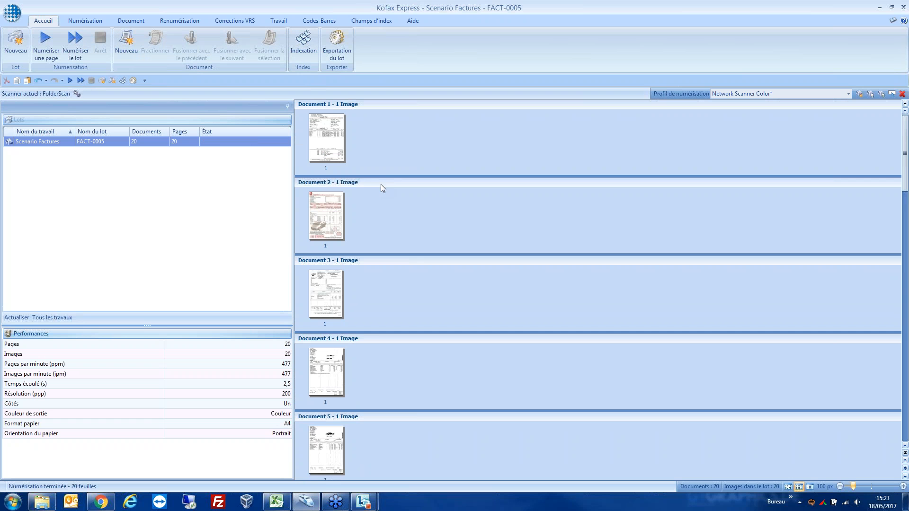
left_click(330, 159)
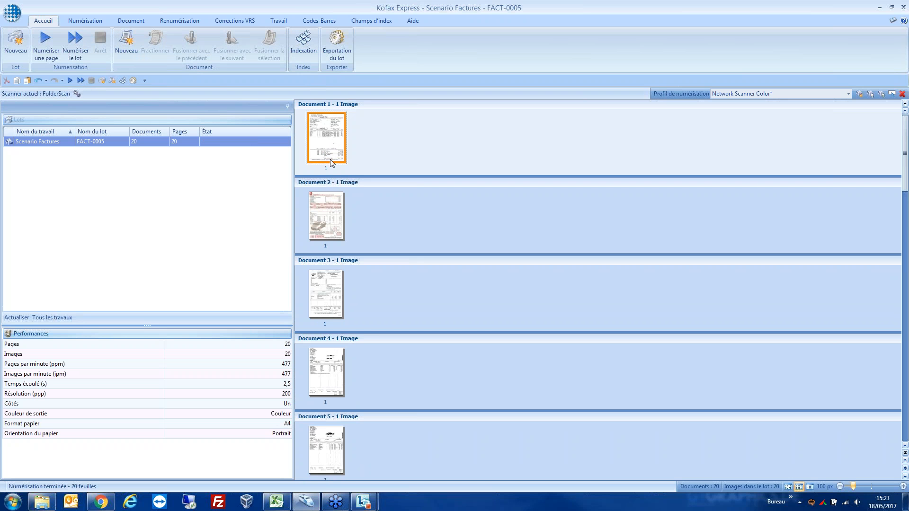
left_click(331, 207)
left_click(328, 273)
left_click(345, 355)
scroll(345, 353, "down", 3)
left_click(326, 331)
left_click(328, 368)
double_click(328, 294)
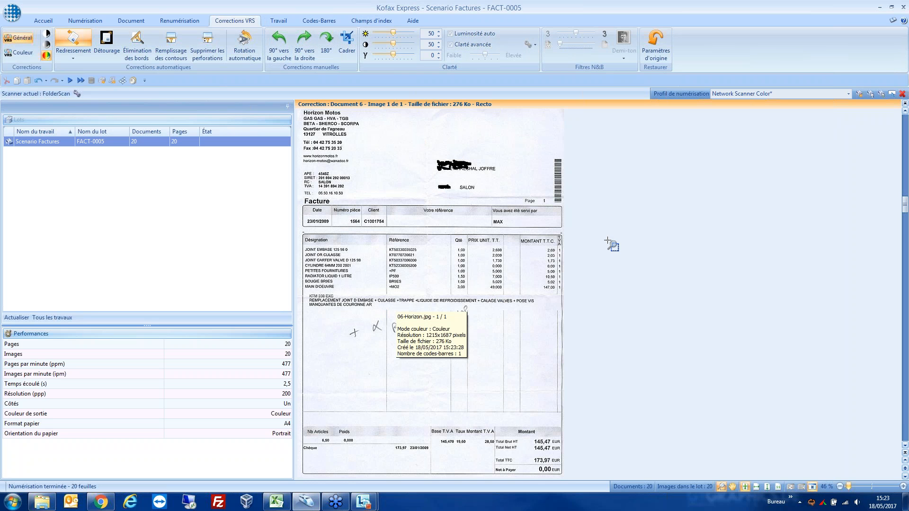
double_click(465, 245)
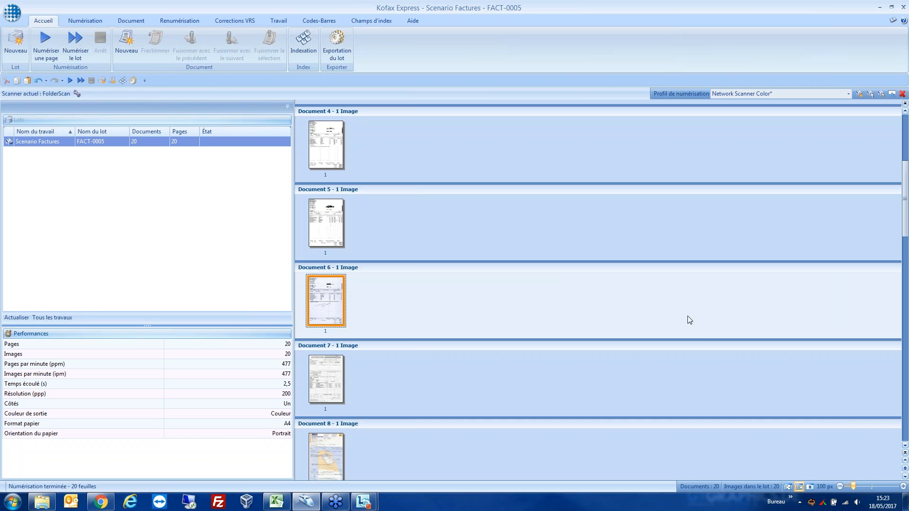
Step: Start the export of batch FACT-0005 of the Scenario Factures job
left_click(341, 46)
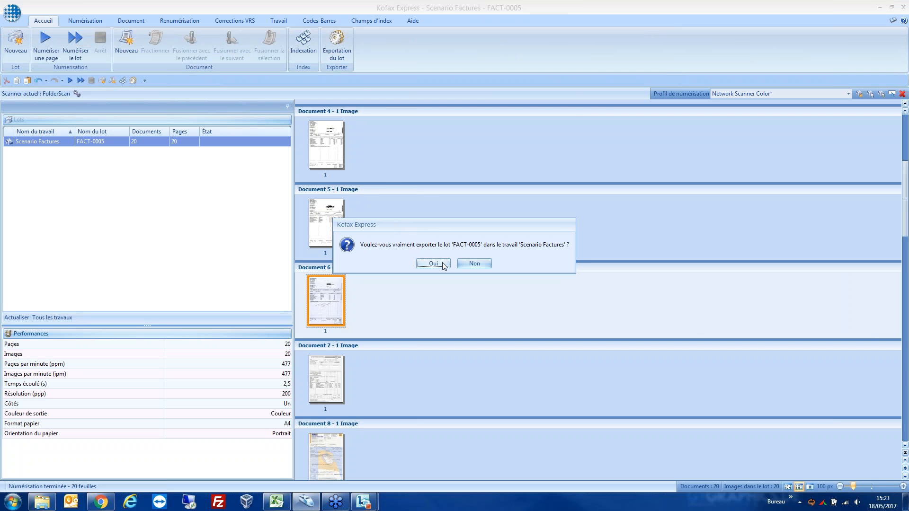
left_click(443, 264)
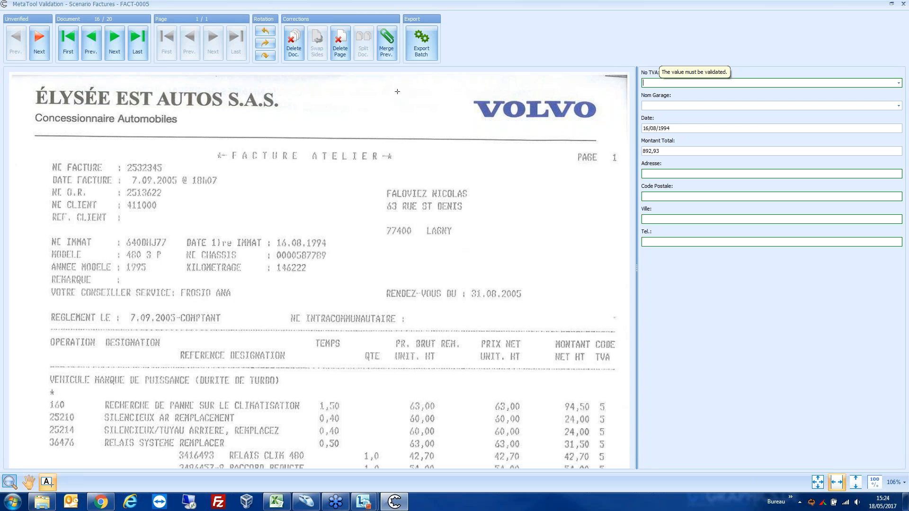
Step: Accept the blank garage fields of document 16, the Volvo invoice, in MetaTool Validation and go to the following document
key("Return")
left_click(114, 40)
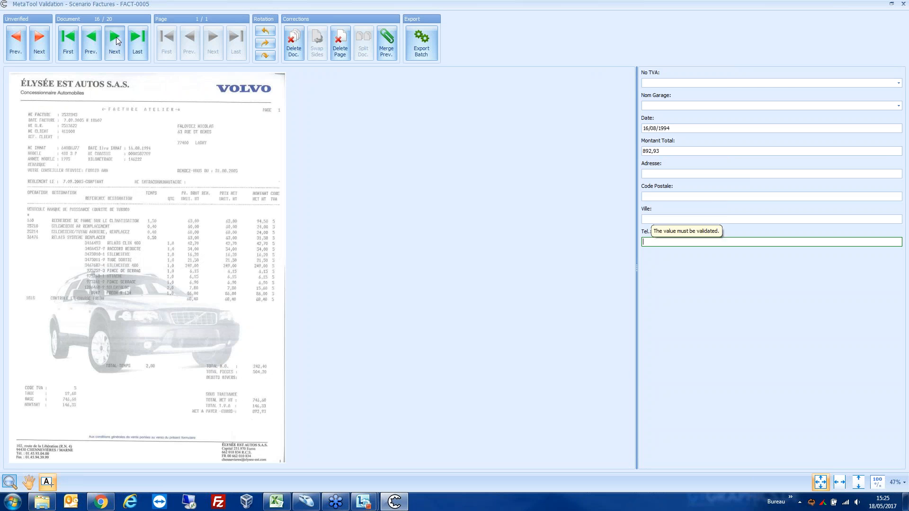
left_click(114, 40)
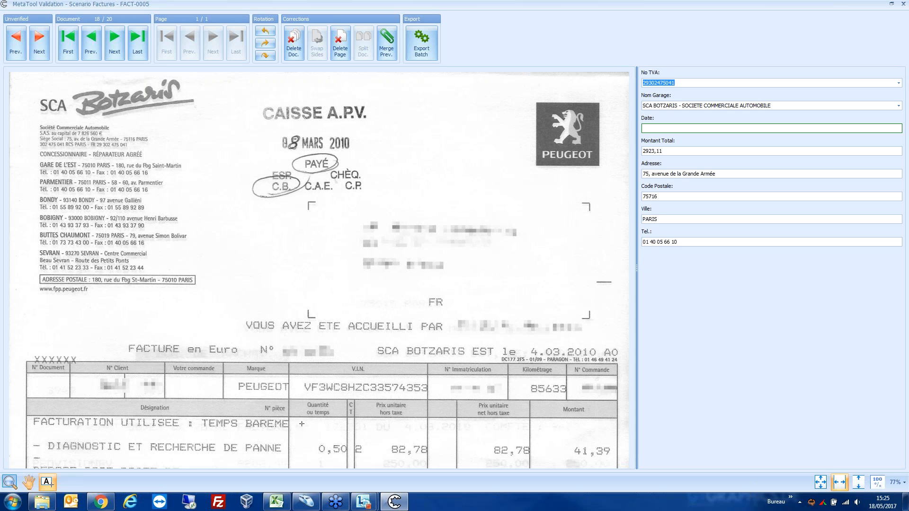
Step: Examine the Peugeot invoice in document 18 and compare its total and VAT number with the extracted Montant Total and No TVA
left_click(29, 481)
scroll(216, 361, "down", 6)
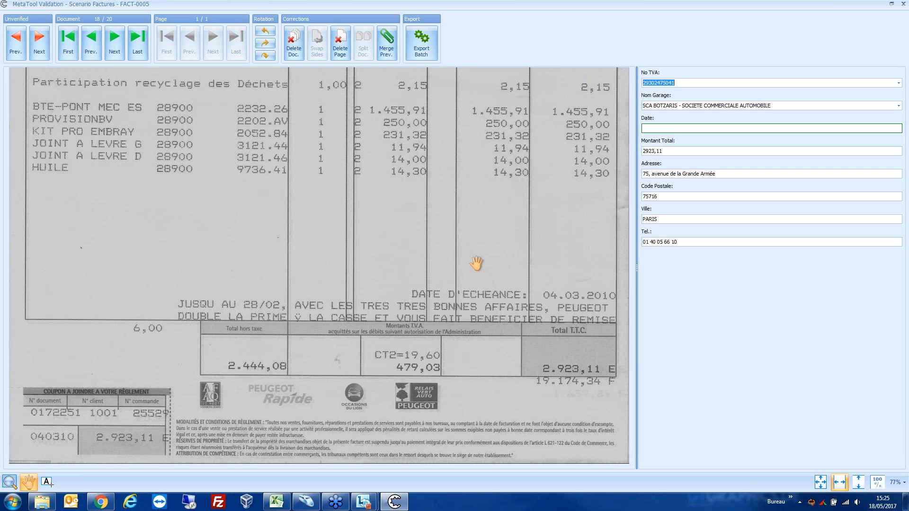
left_click_drag(462, 251, 446, 392)
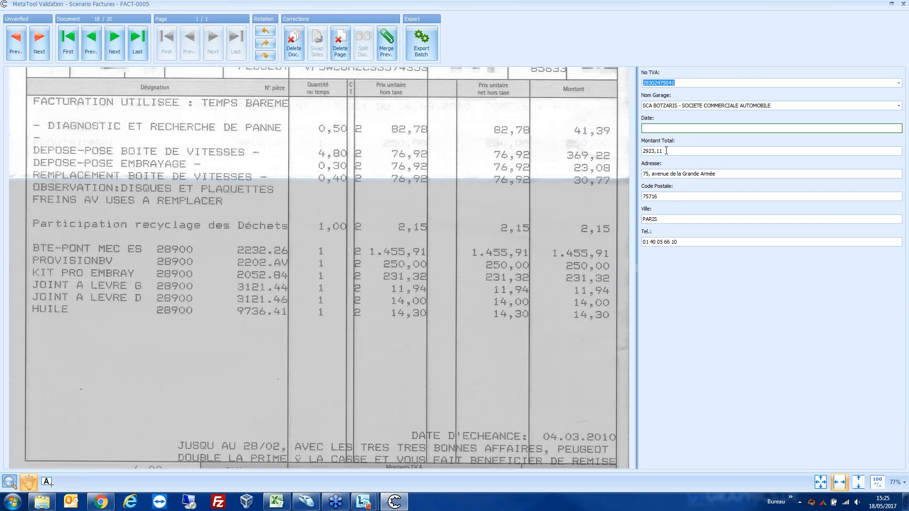
left_click(665, 151)
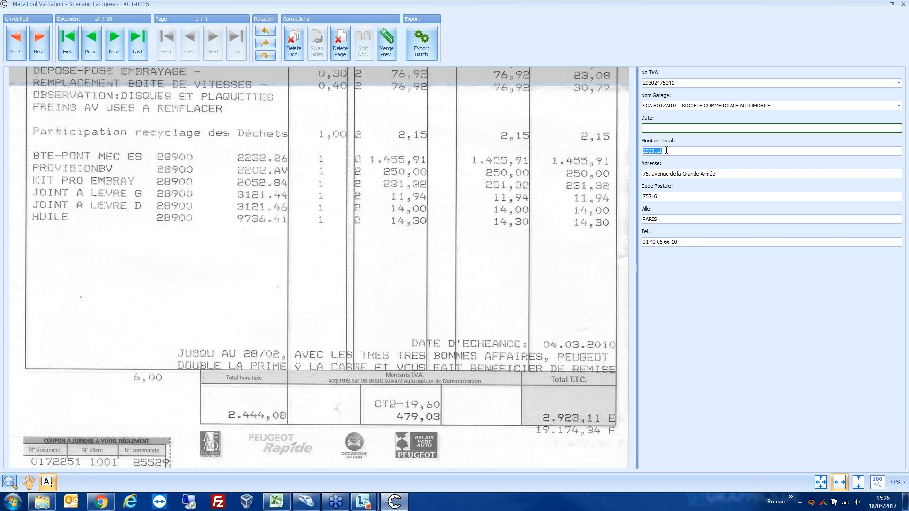
left_click(681, 82)
left_click(643, 151)
Step: Switch to Excel and inspect the SCA BOTZARIS row in the Garages sheet of CaptureBitesTables.xls, returning to MetaTool Validation when done
key("alt+Tab")
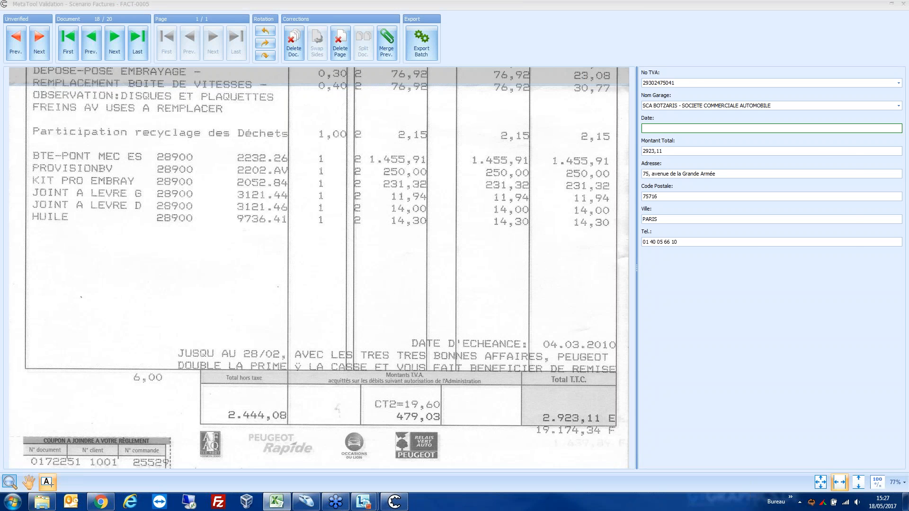
left_click_drag(908, 123, 572, 124)
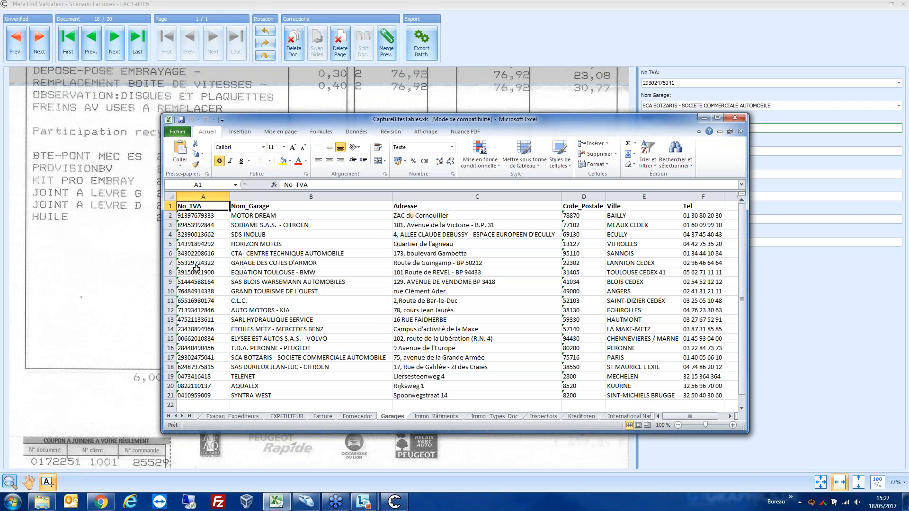
left_click(195, 234)
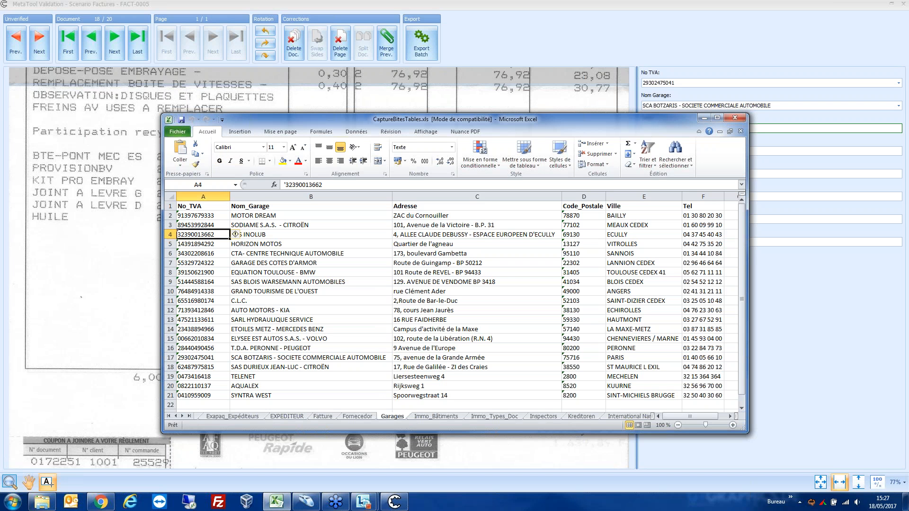
key("Down")
key("Down")
key("Down")
key("Down")
key("Down")
key("Down")
key("Down")
key("Down")
key("Down")
key("Down")
key("Down")
key("Down")
key("Down")
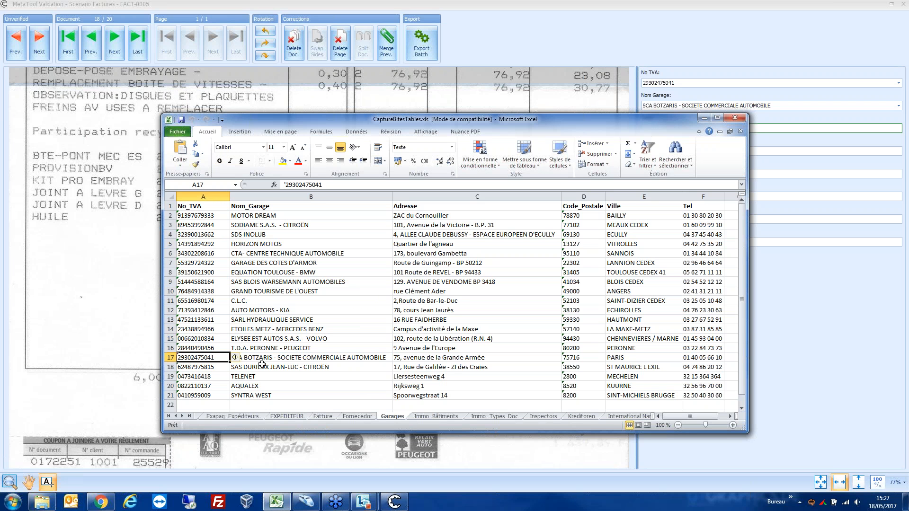
left_click(268, 357)
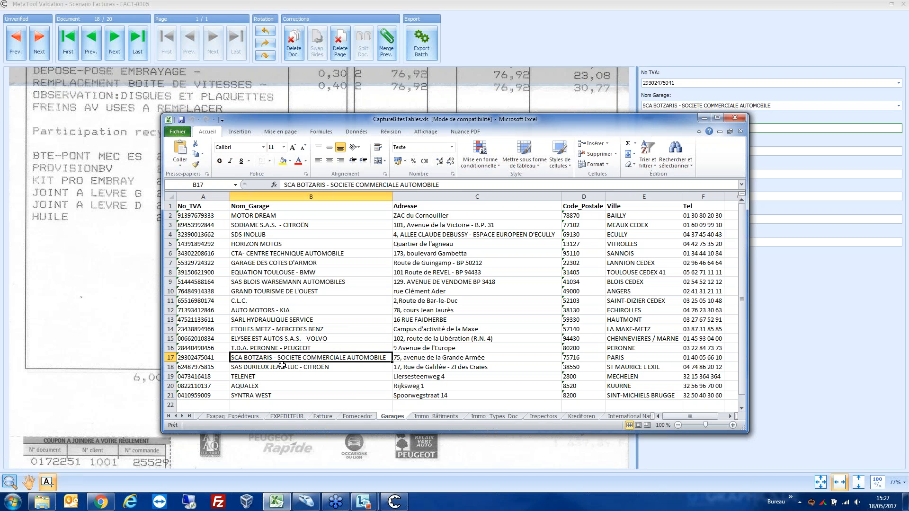
left_click(434, 359)
left_click(567, 359)
left_click(623, 356)
left_click(691, 358)
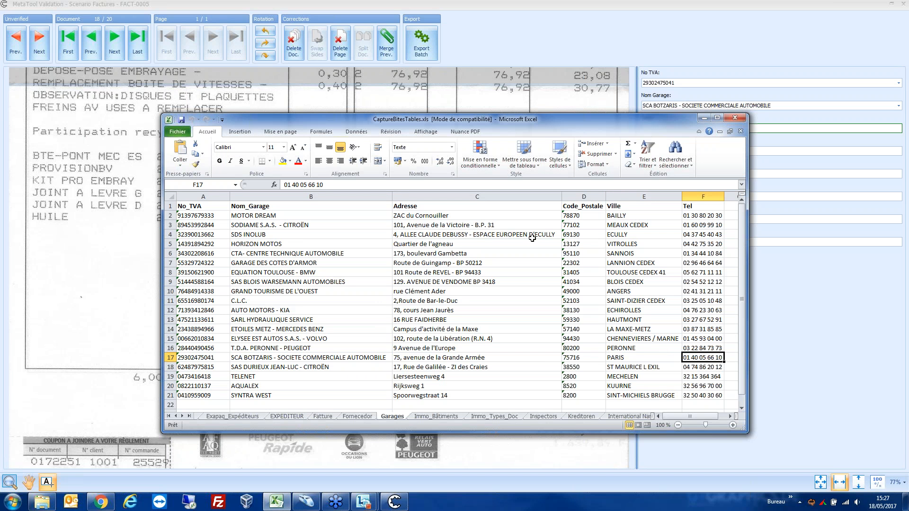
left_click(703, 118)
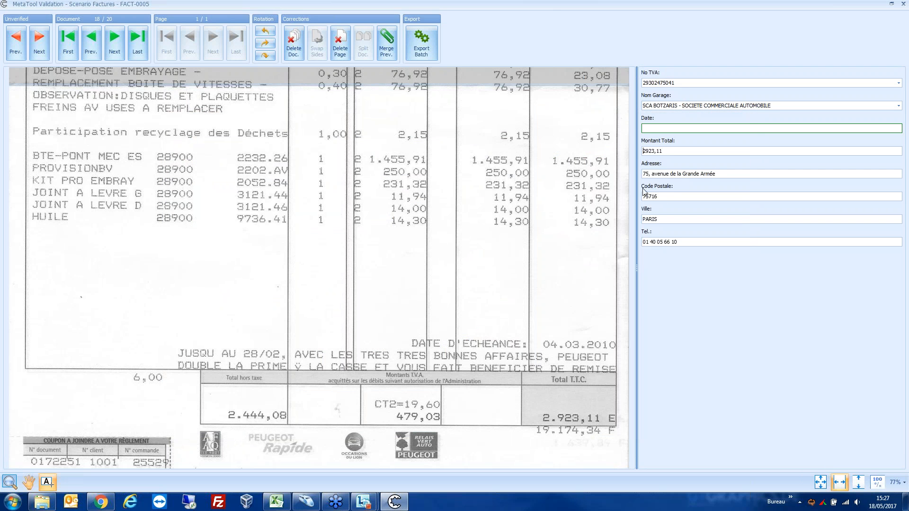
Step: Leave document 18's date blank, fill document 19 with the CTA- CENTRE TECHNIQUE AUTOMOBILE garage data via No TVA, and export the validated batch
left_click(43, 46)
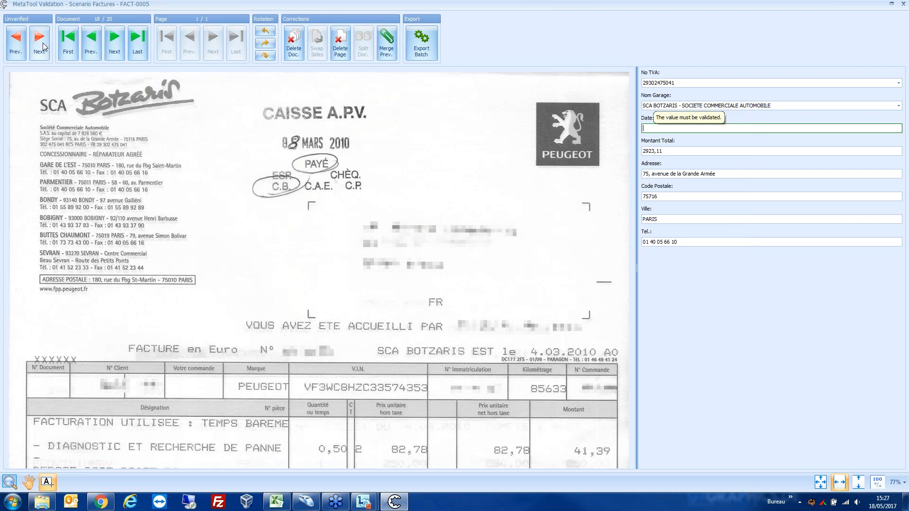
left_click(31, 45)
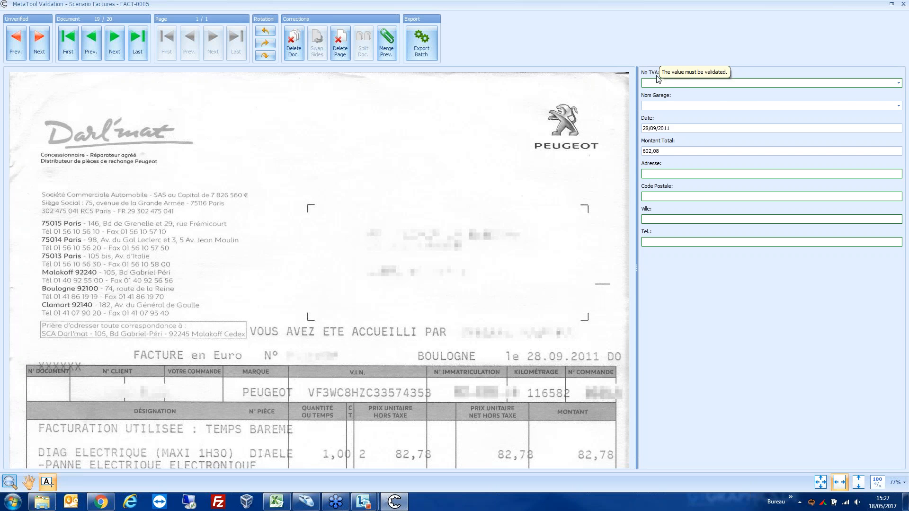
type("3")
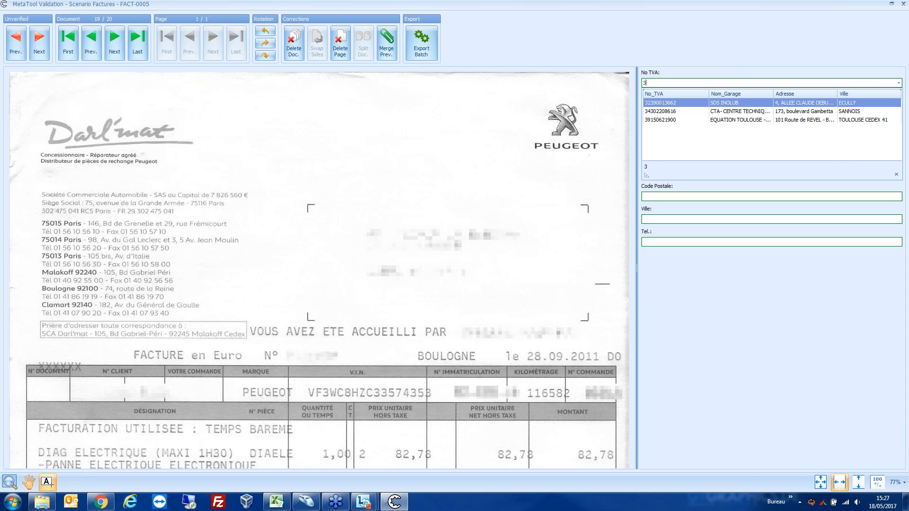
left_click(652, 111)
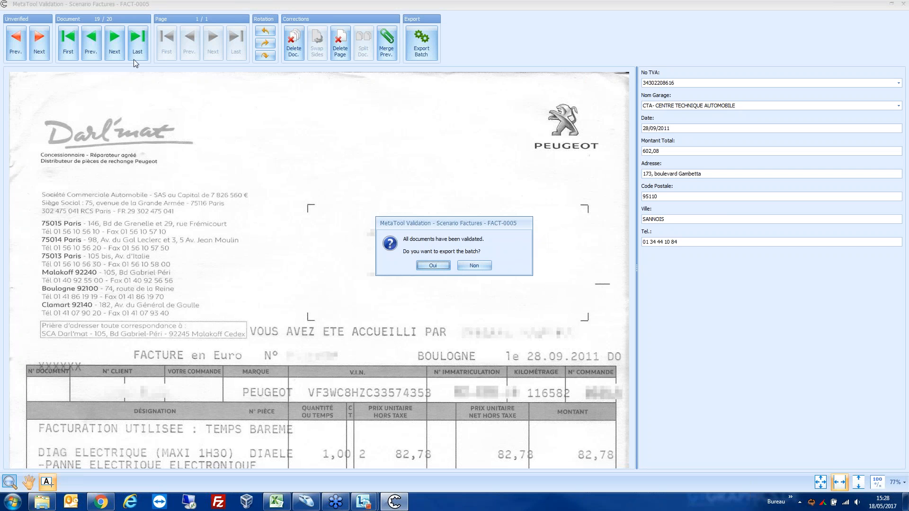
left_click(432, 265)
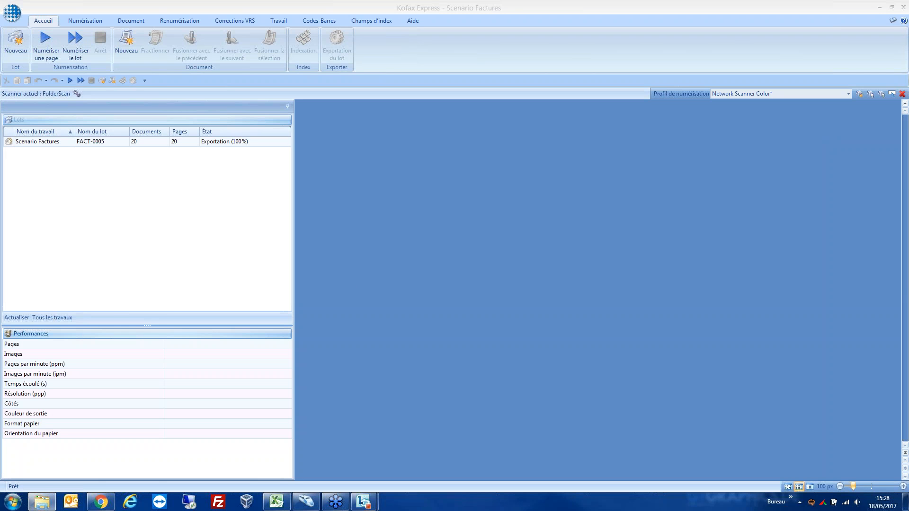
key("super+e")
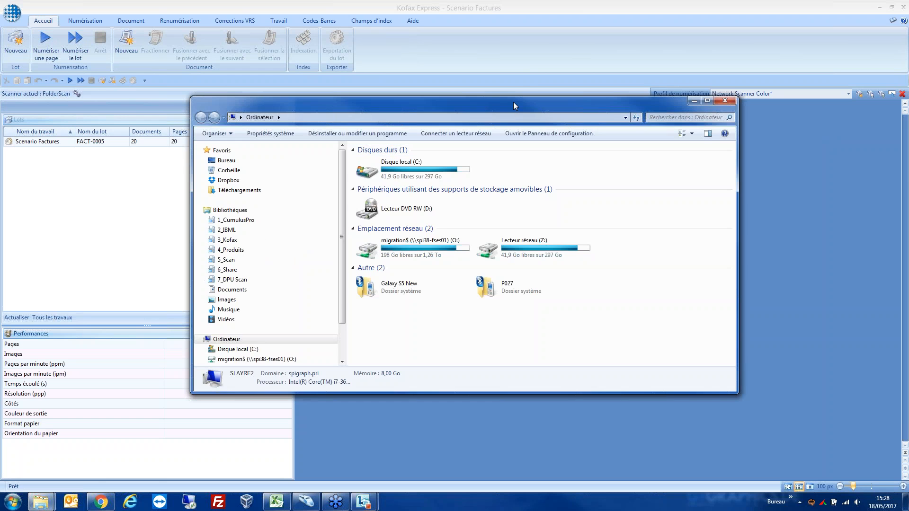
left_click_drag(582, 107, 908, 107)
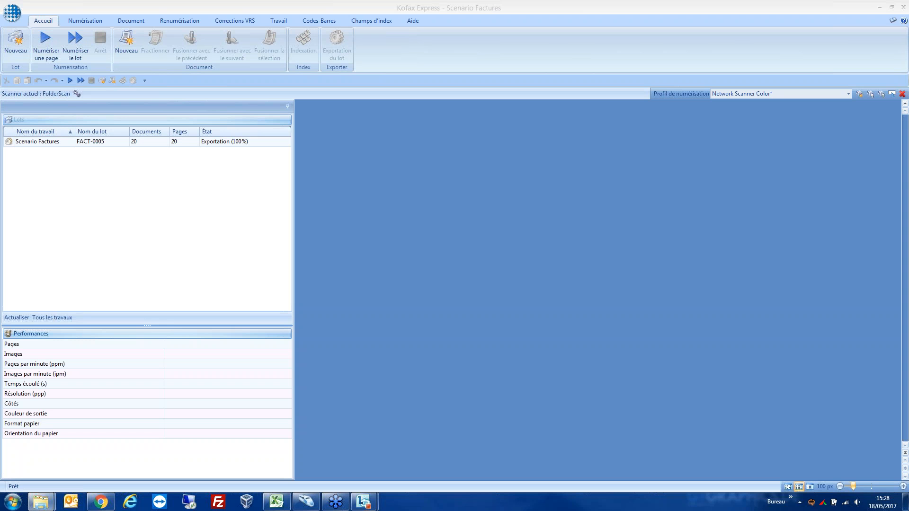
left_click_drag(885, 116, 529, 83)
double_click(346, 157)
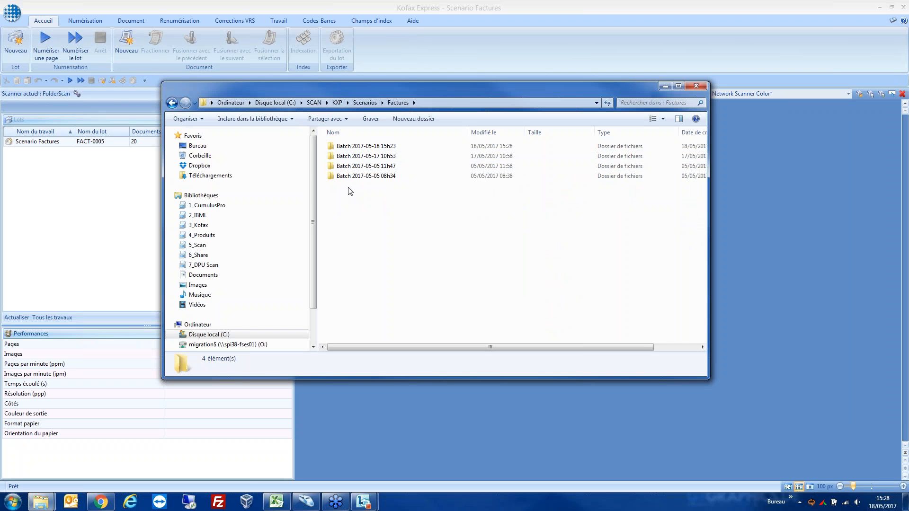
double_click(362, 146)
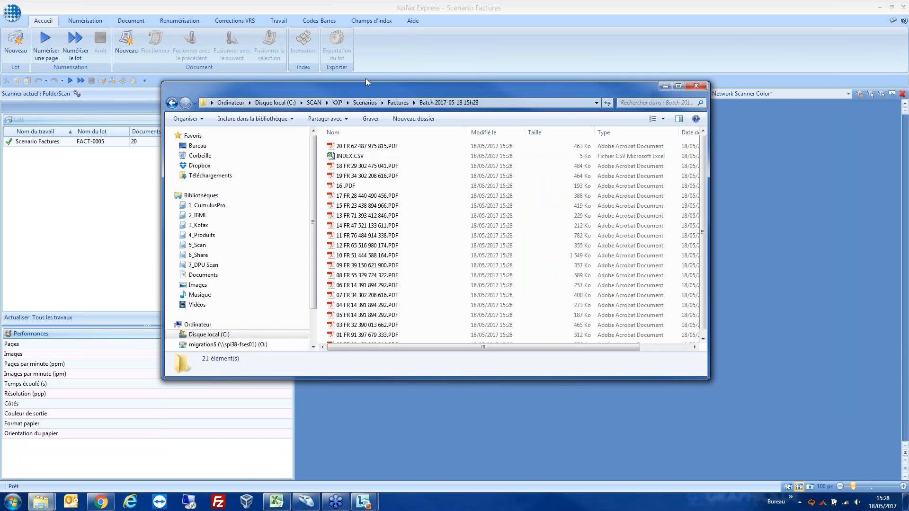
left_click_drag(365, 78, 347, 57)
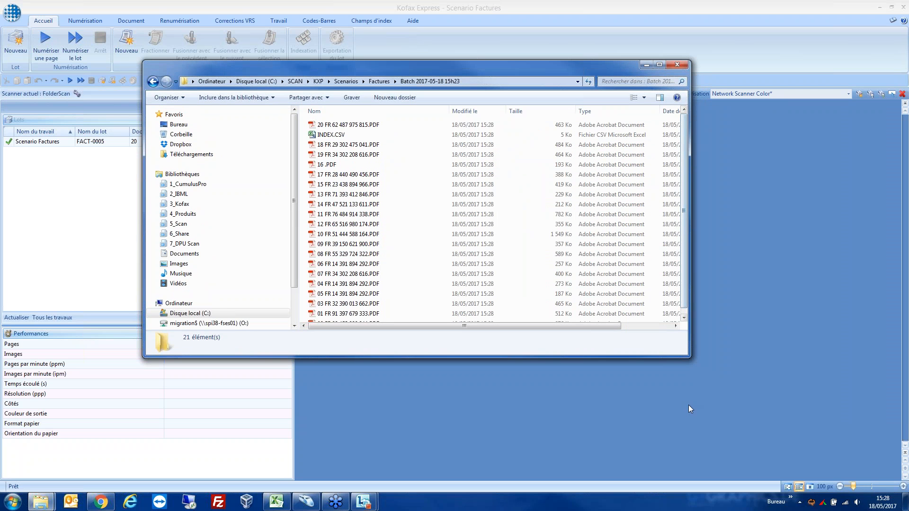
Step: Enlarge the export folder window, open INDEX.CSV in Excel, and widen and reposition its window to show the records
left_click_drag(689, 356, 777, 452)
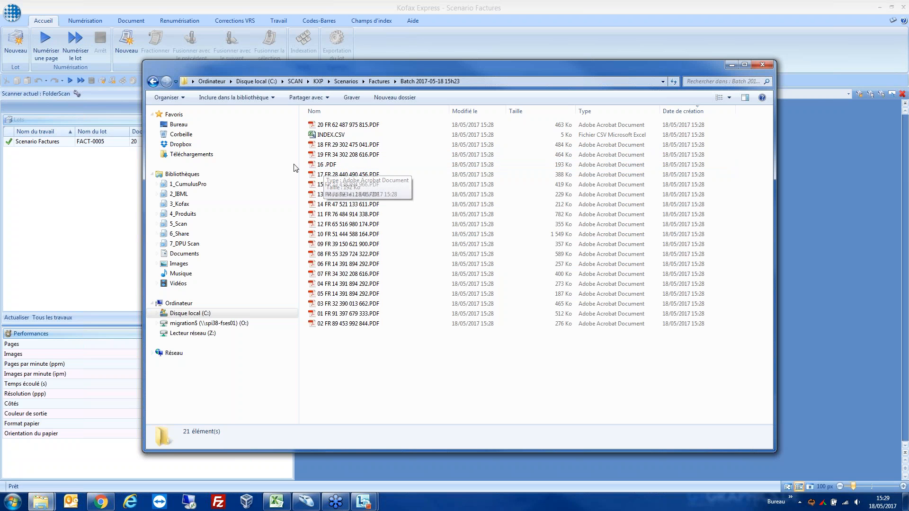
left_click(326, 136)
double_click(326, 136)
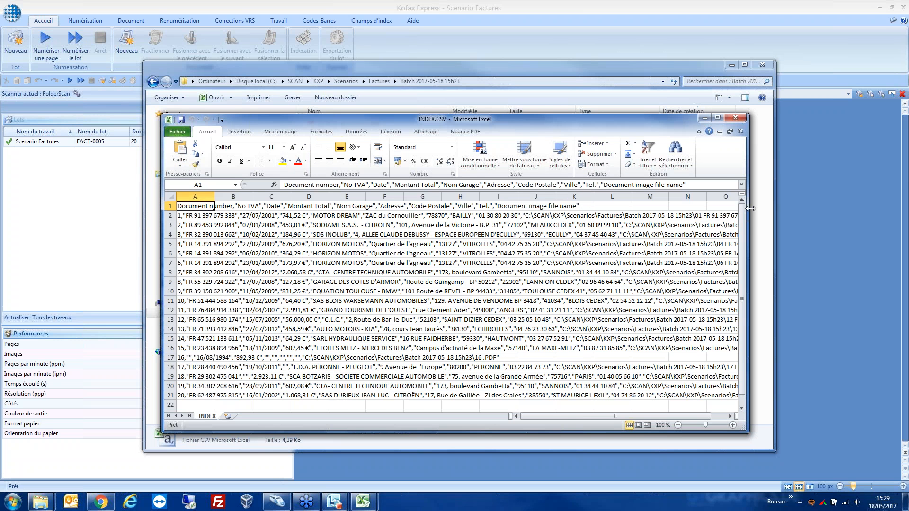
left_click_drag(750, 208, 882, 206)
left_click_drag(600, 130, 526, 42)
Step: Examine the document 2 record in INDEX.CSV, from its garage data to its exported PDF path, widening the window to show full paths
left_click(251, 138)
left_click(351, 139)
key("Left")
key("Left")
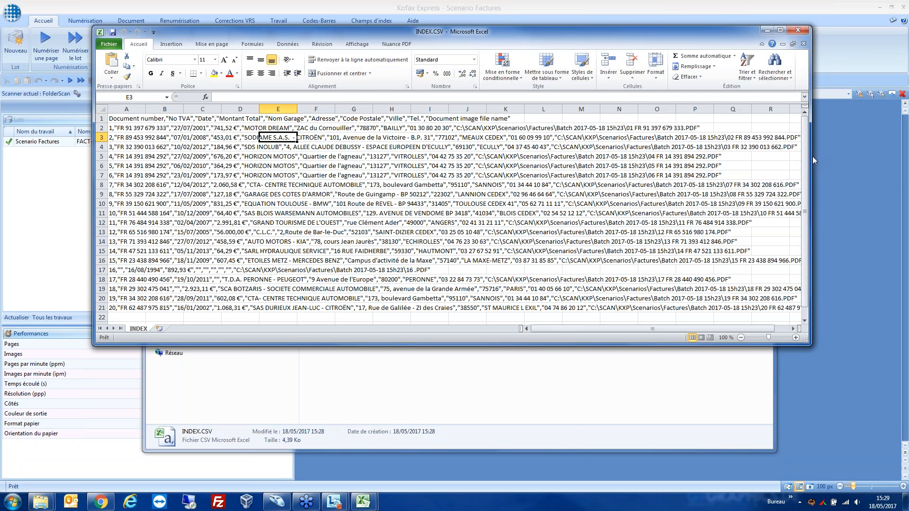
left_click_drag(819, 157, 891, 157)
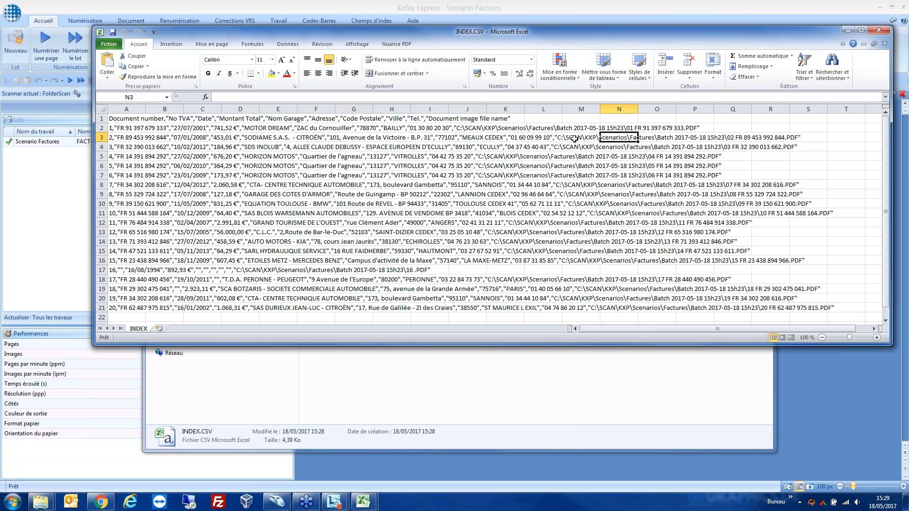
left_click_drag(558, 138, 695, 140)
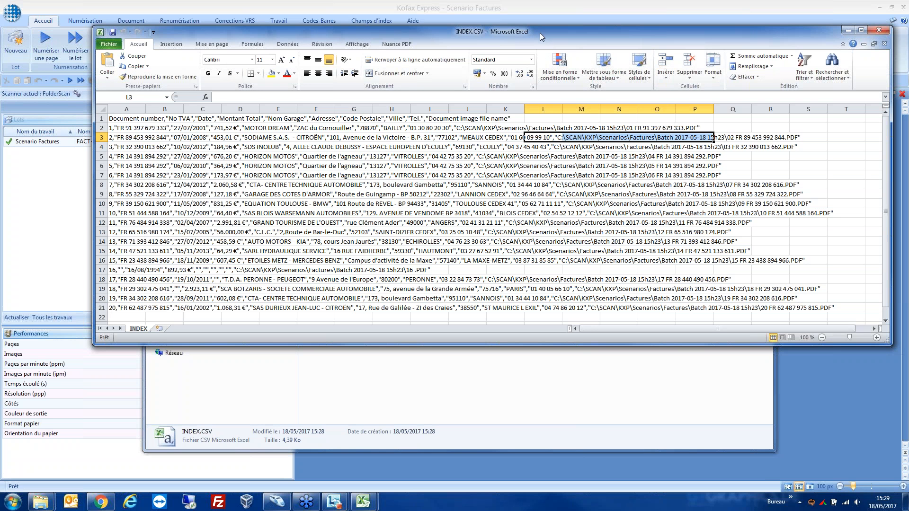
left_click_drag(540, 32, 502, 77)
left_click(840, 76)
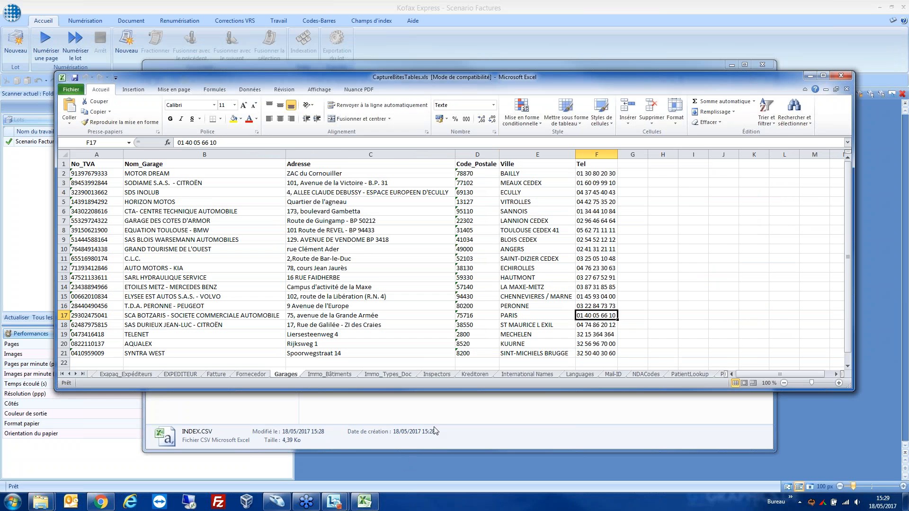
left_click(432, 414)
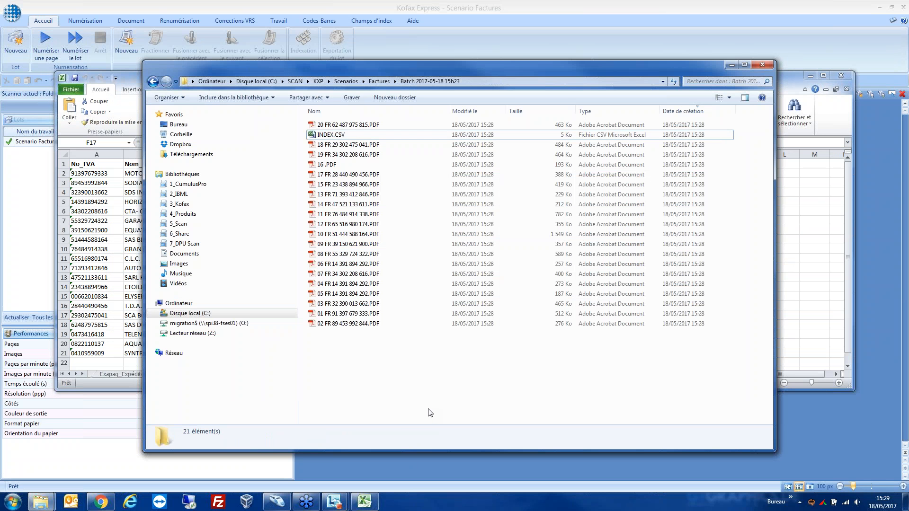
left_click(29, 190)
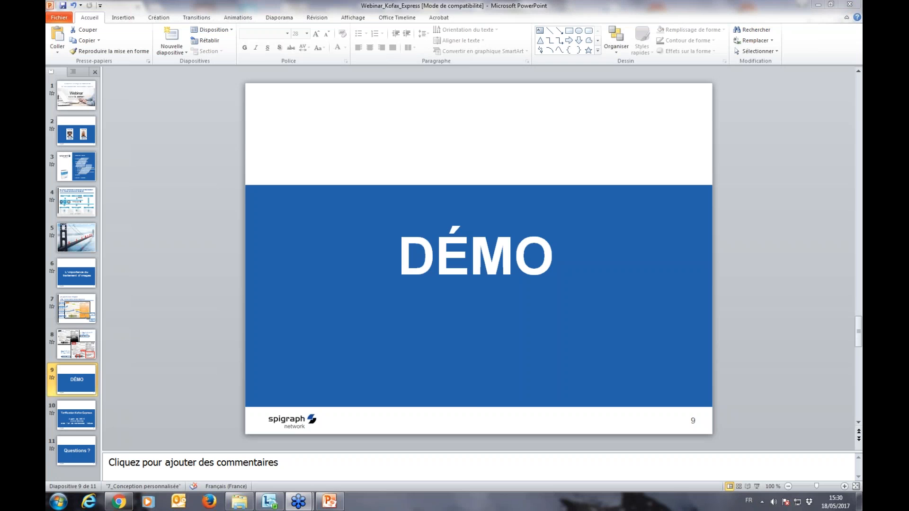
Step: In PowerPoint, start the Webinar_Kofax_Express slide show from the DÉMO slide and advance to the Tarification Kofax Express slide
key("shift+F5")
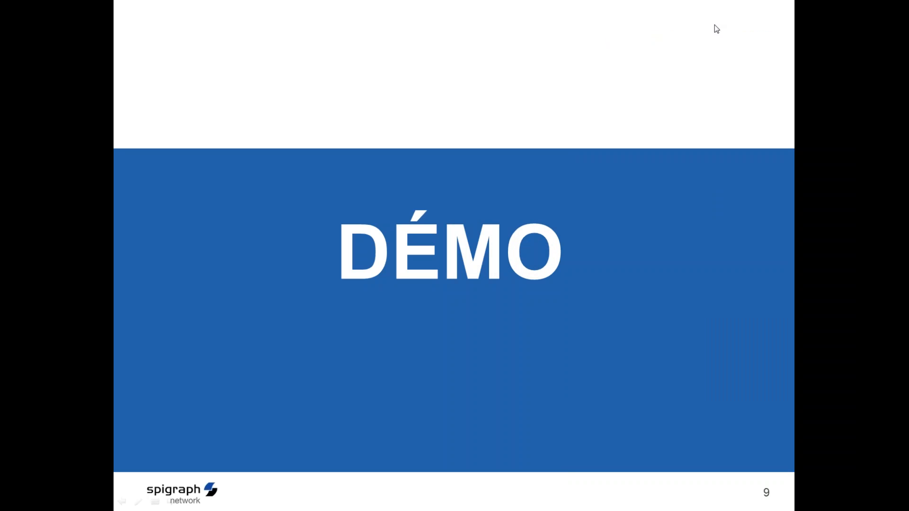
key("Right")
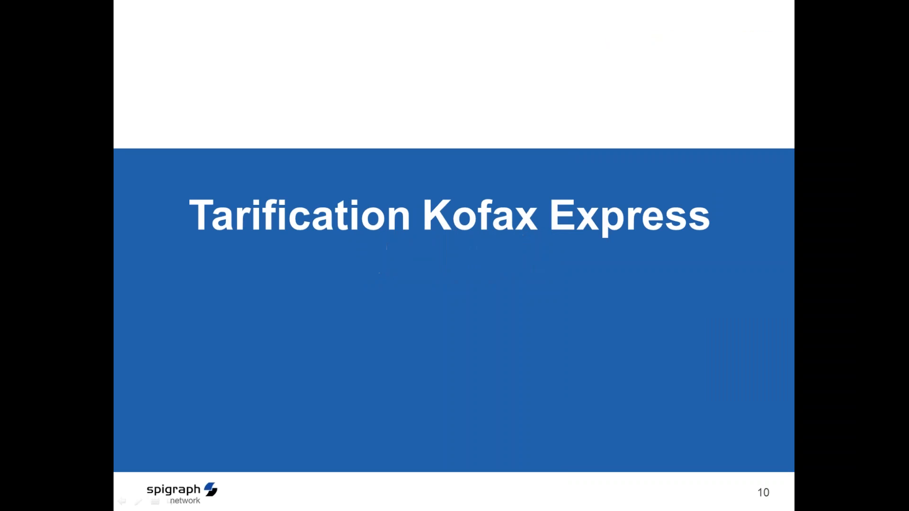